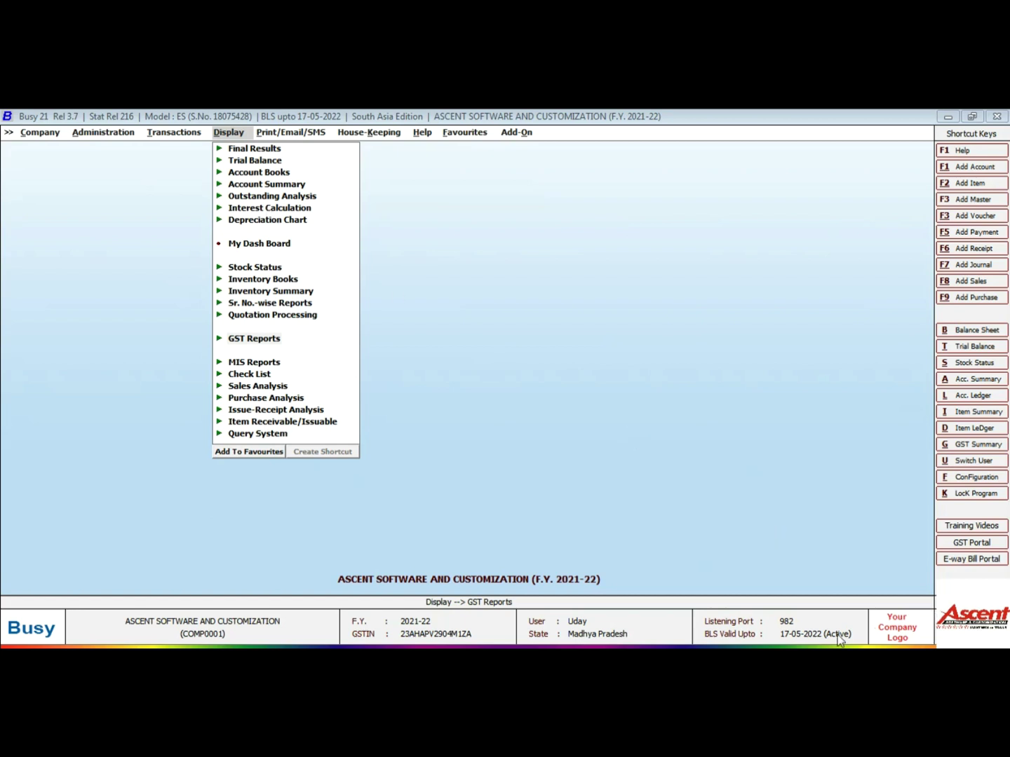
Open the Busy Infotech Pvt. Ltd. account master for modification
{"action": "key", "text": "Left"}
{"action": "key", "text": "Left"}
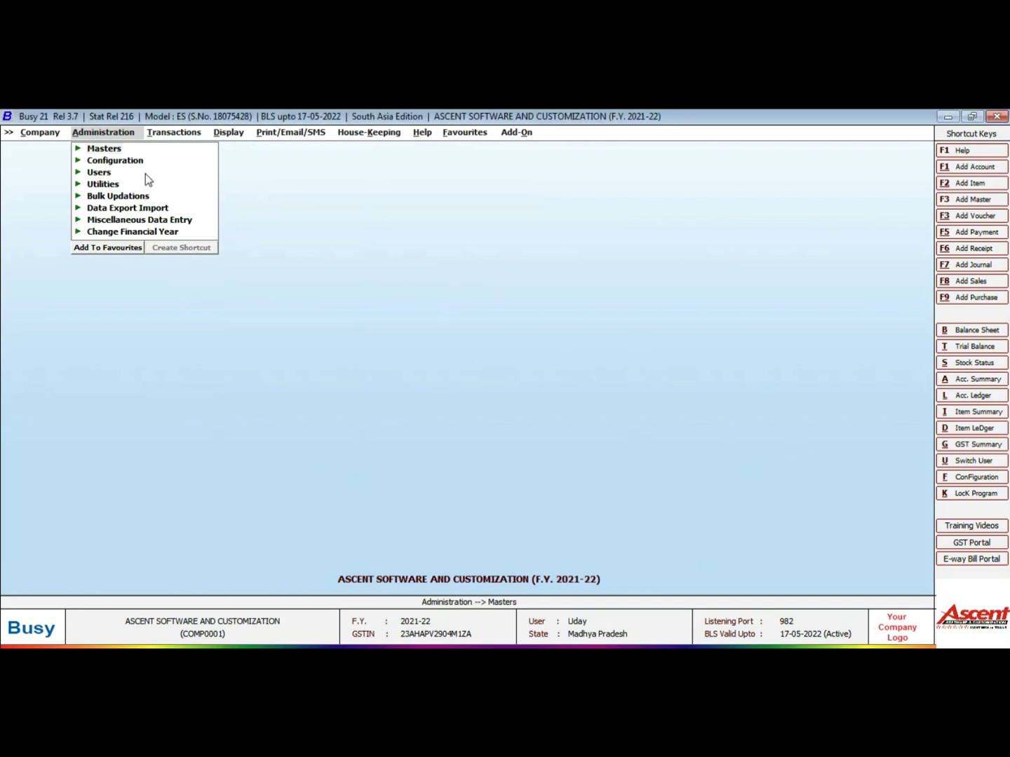
{"action": "left_click", "coordinate": [111, 154]}
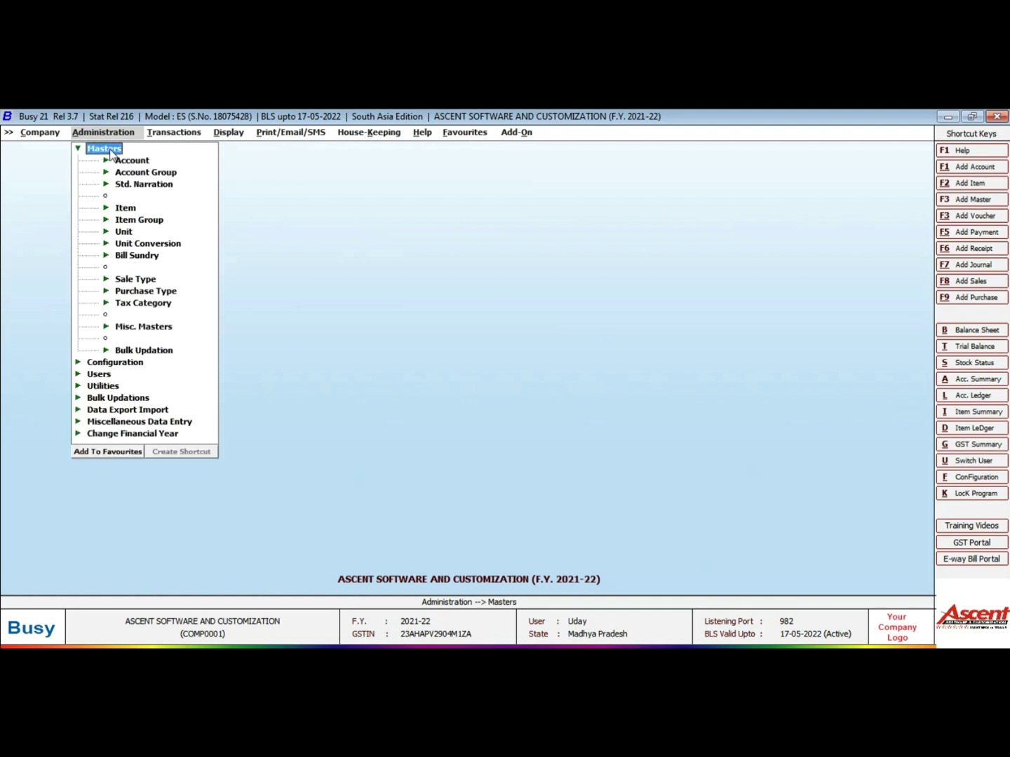
{"action": "key", "text": "Down"}
{"action": "key", "text": "Return"}
{"action": "key", "text": "Down"}
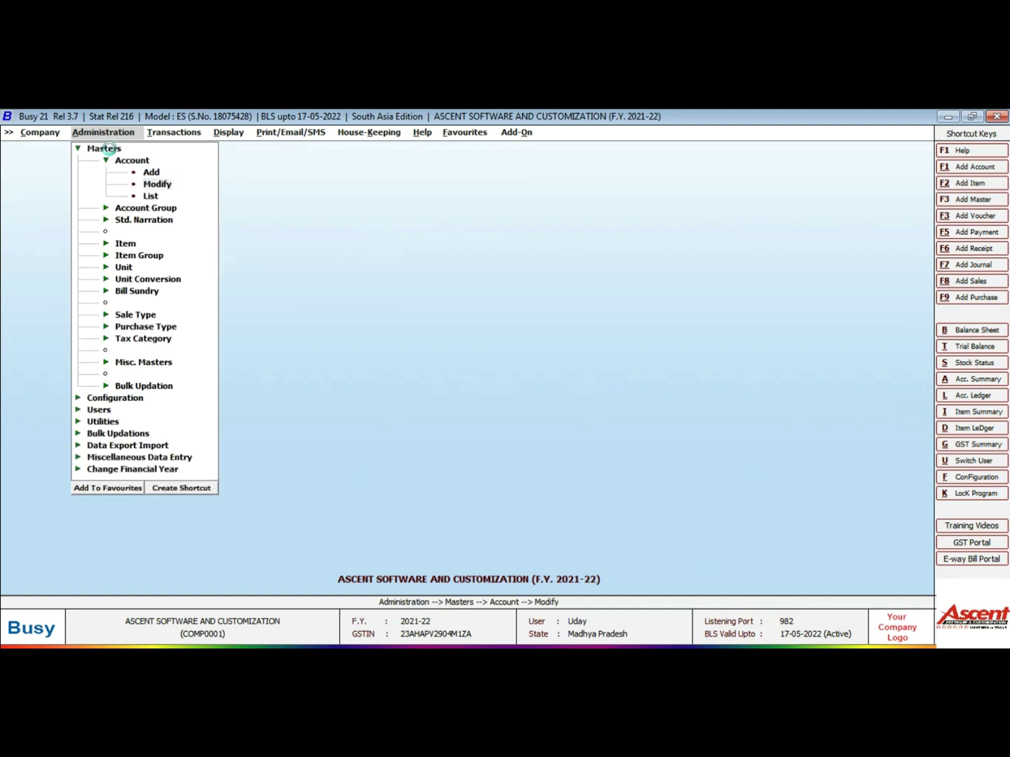
{"action": "key", "text": "Return"}
{"action": "type", "text": "bus"}
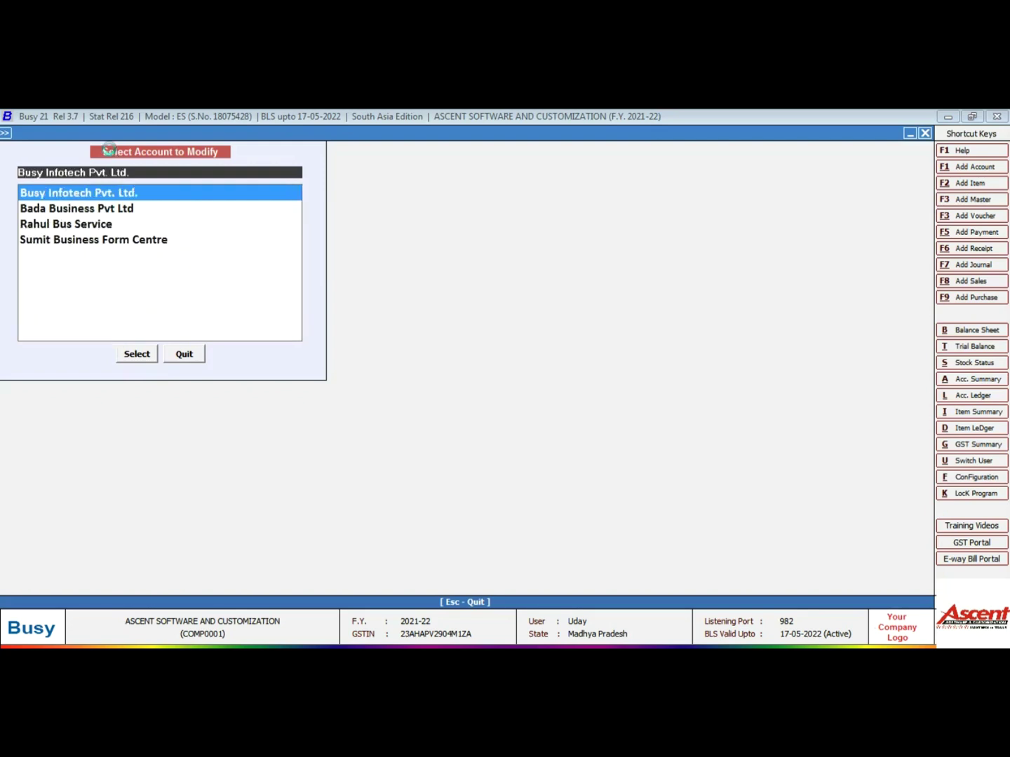
{"action": "key", "text": "Return"}
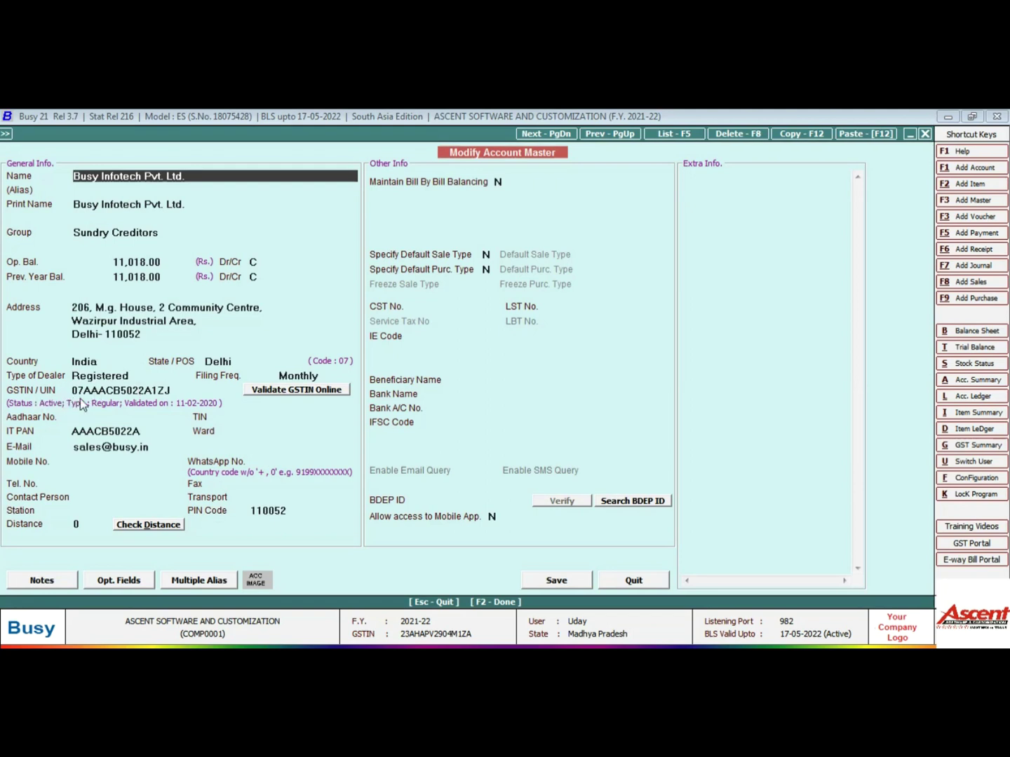
Revalidate the account's GSTIN online and return to the account list
{"action": "left_click", "coordinate": [319, 390]}
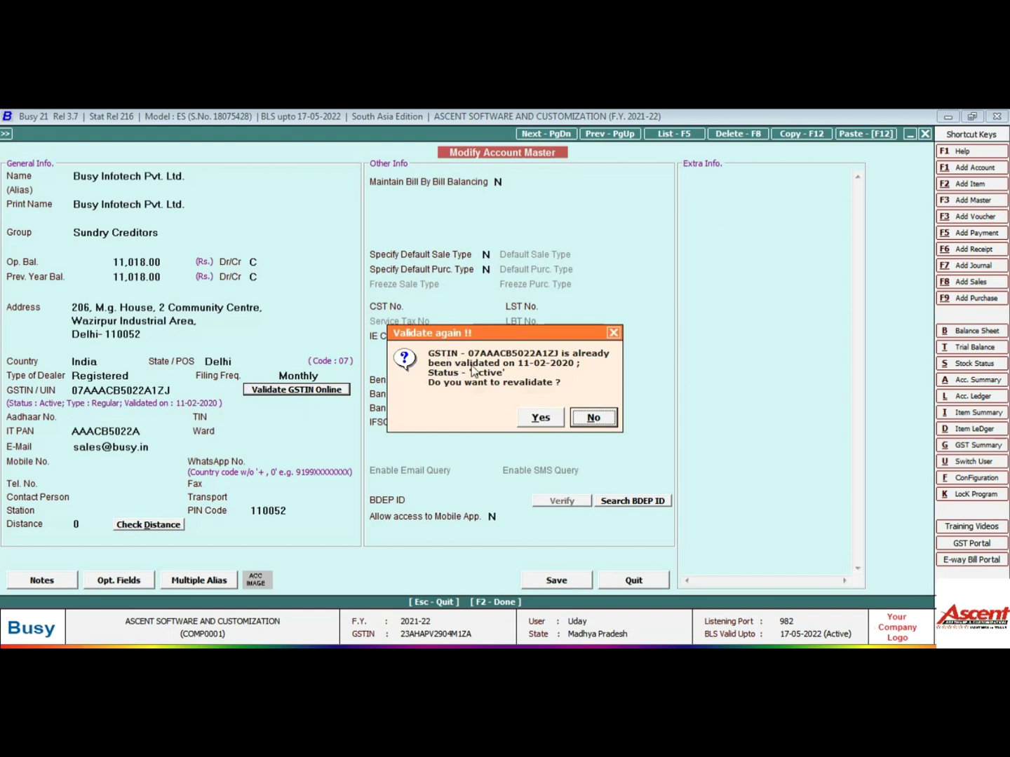
{"action": "left_click", "coordinate": [540, 420]}
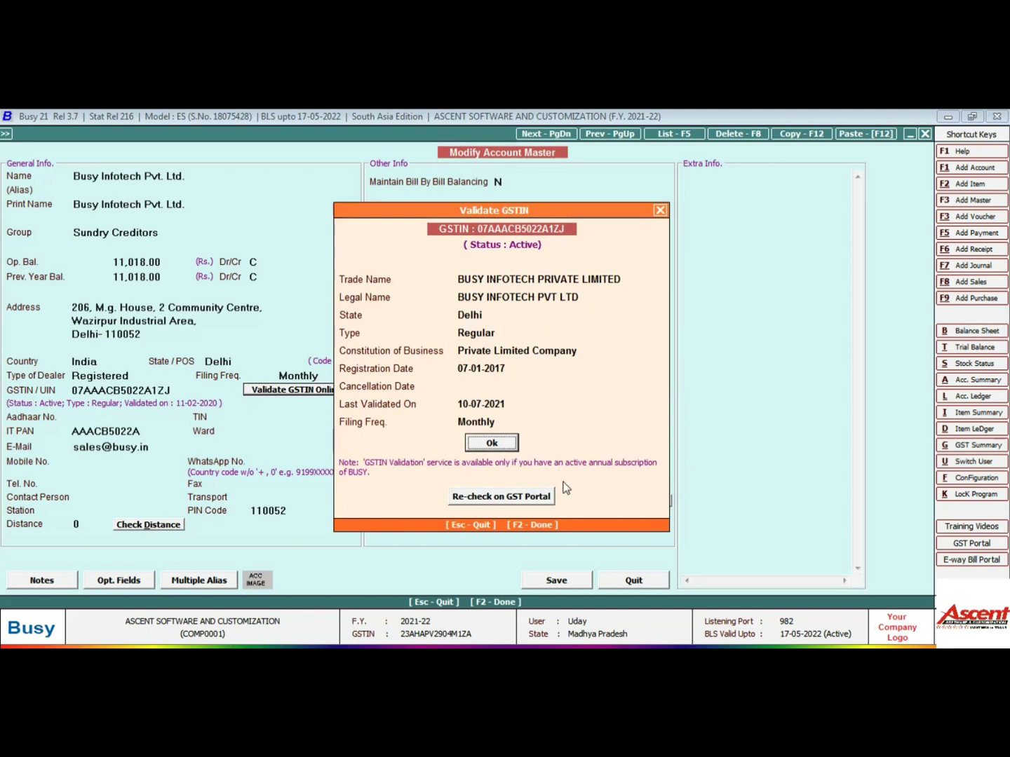
{"action": "key", "text": "Return"}
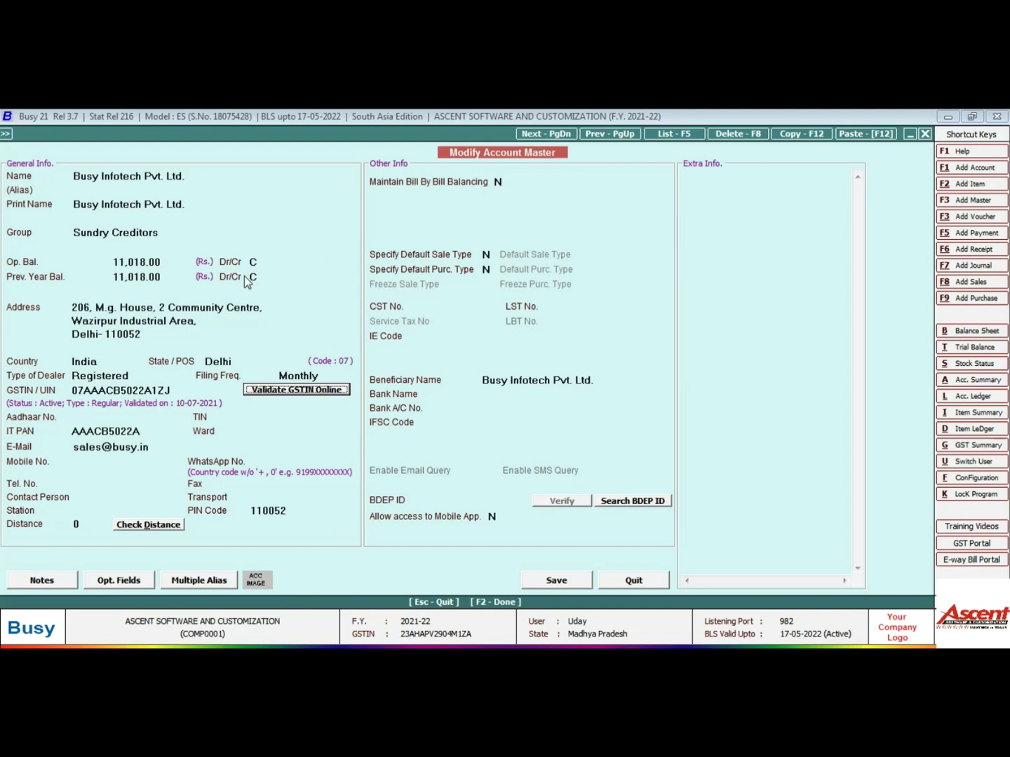
{"action": "key", "text": "Escape"}
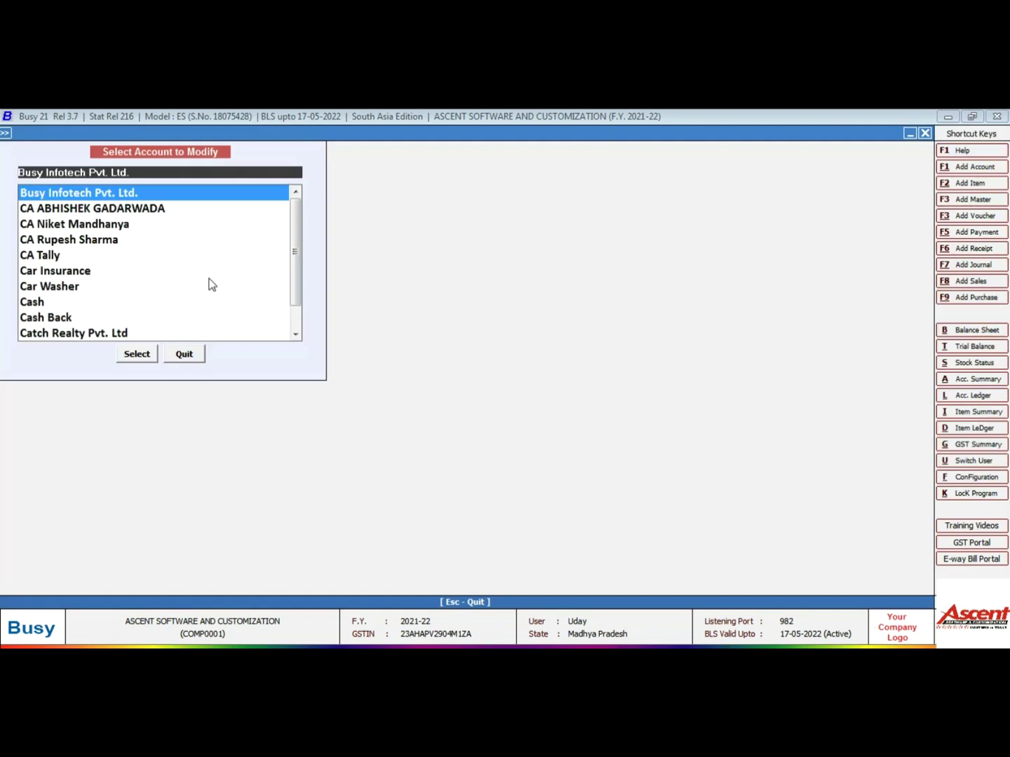
Open the Accounting Charges item master for modification
{"action": "key", "text": "Escape"}
{"action": "key", "text": "Left"}
{"action": "key", "text": "Down"}
{"action": "key", "text": "Down"}
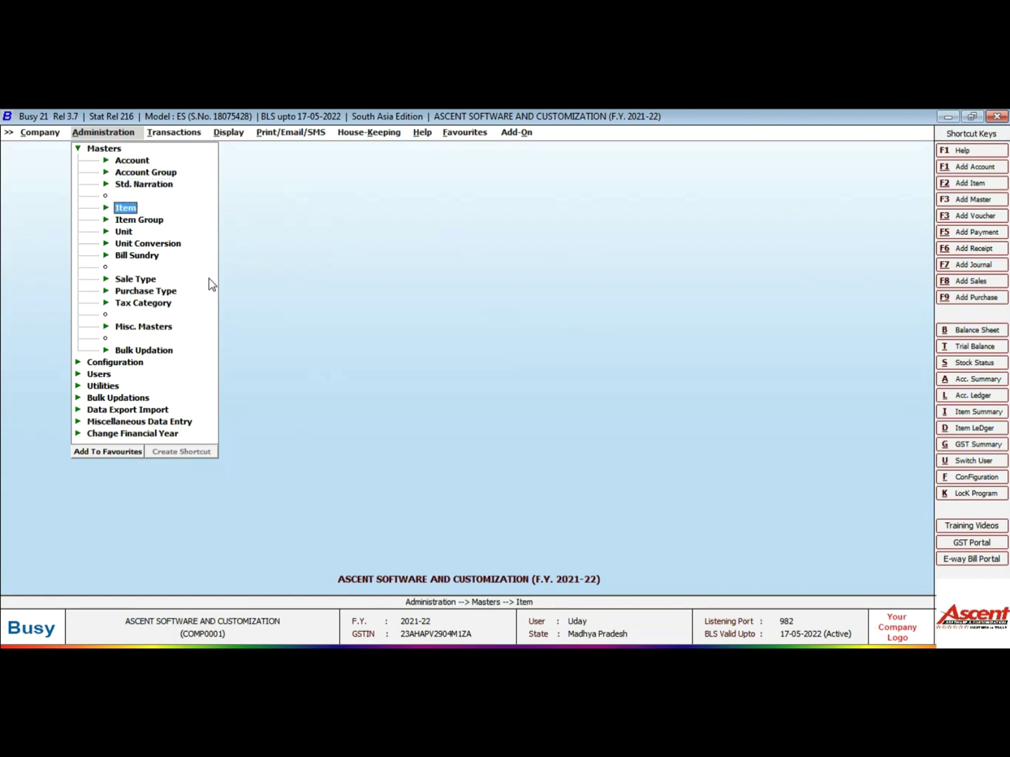
{"action": "key", "text": "Down"}
{"action": "key", "text": "Down"}
{"action": "key", "text": "Right"}
{"action": "key", "text": "Down"}
{"action": "key", "text": "Down"}
{"action": "key", "text": "Return"}
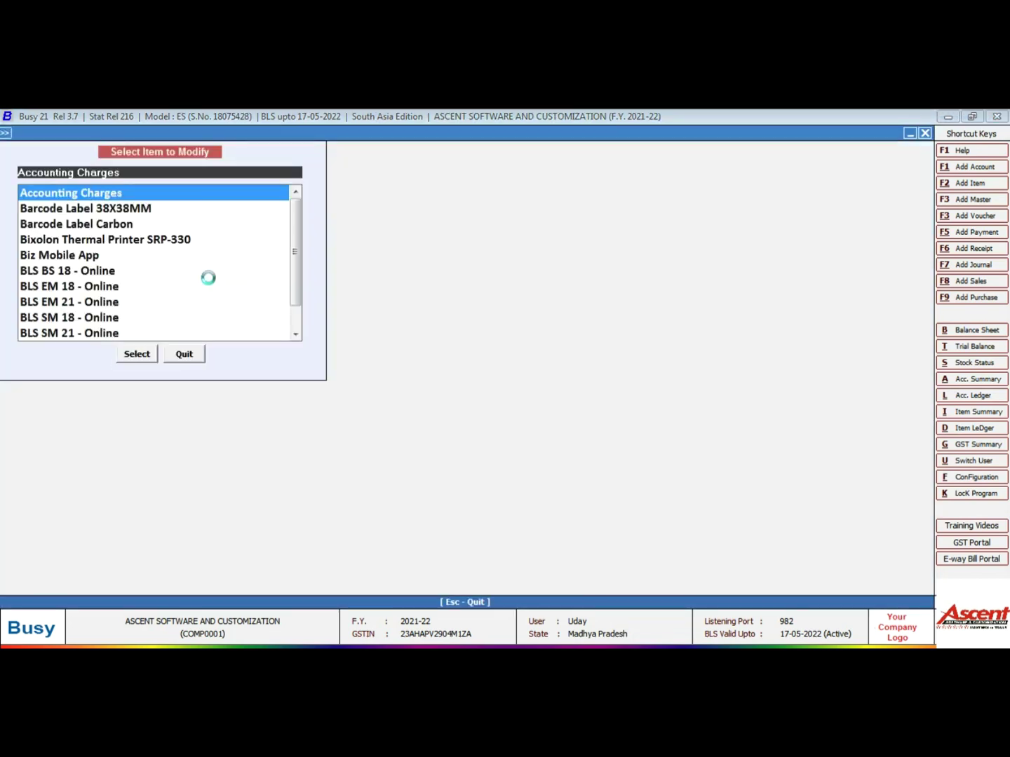
{"action": "key", "text": "Return"}
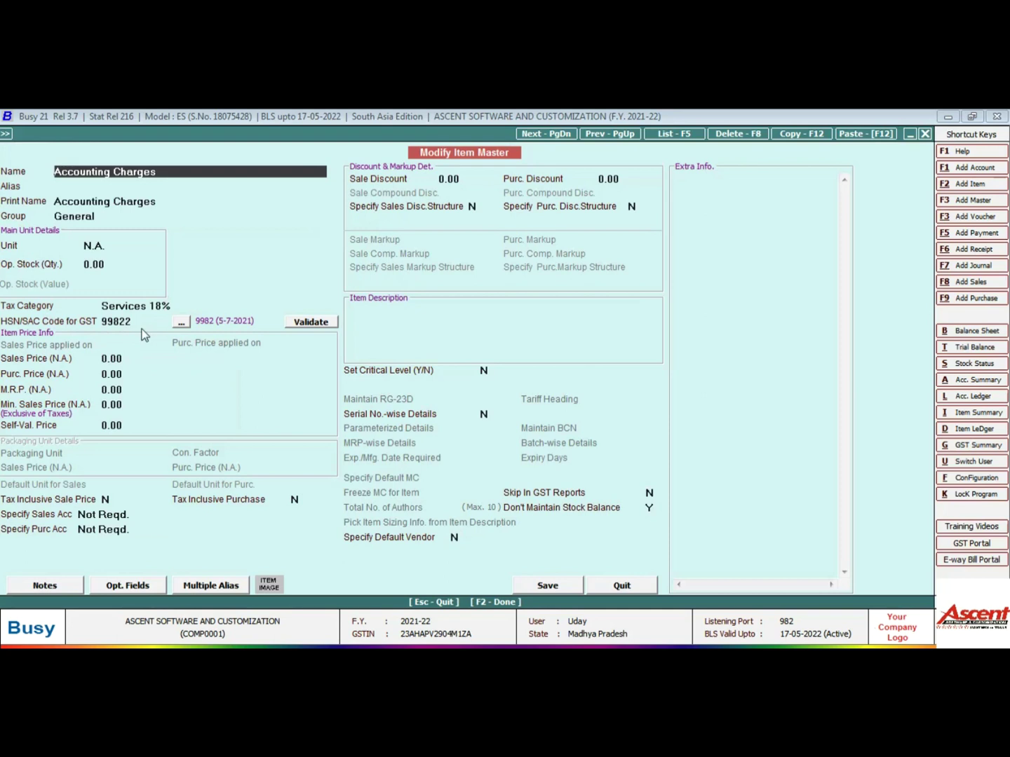
Validate HSN/SAC code 99822, then search the valid service codes under 9982
{"action": "left_click", "coordinate": [289, 322]}
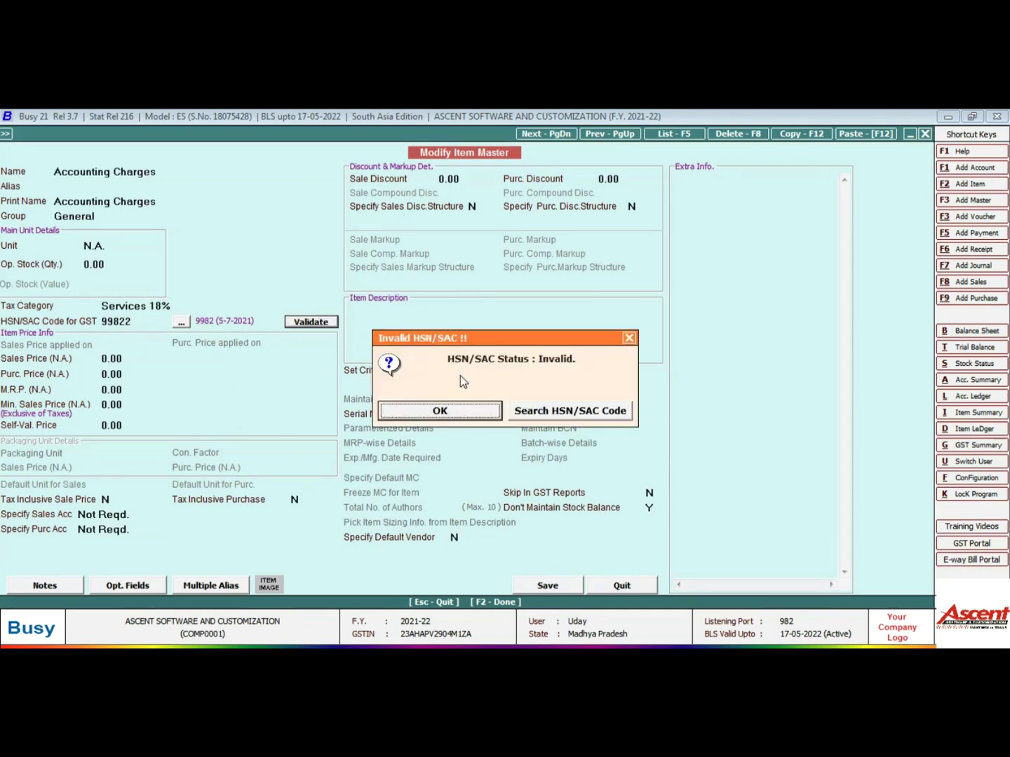
{"action": "left_click", "coordinate": [553, 410]}
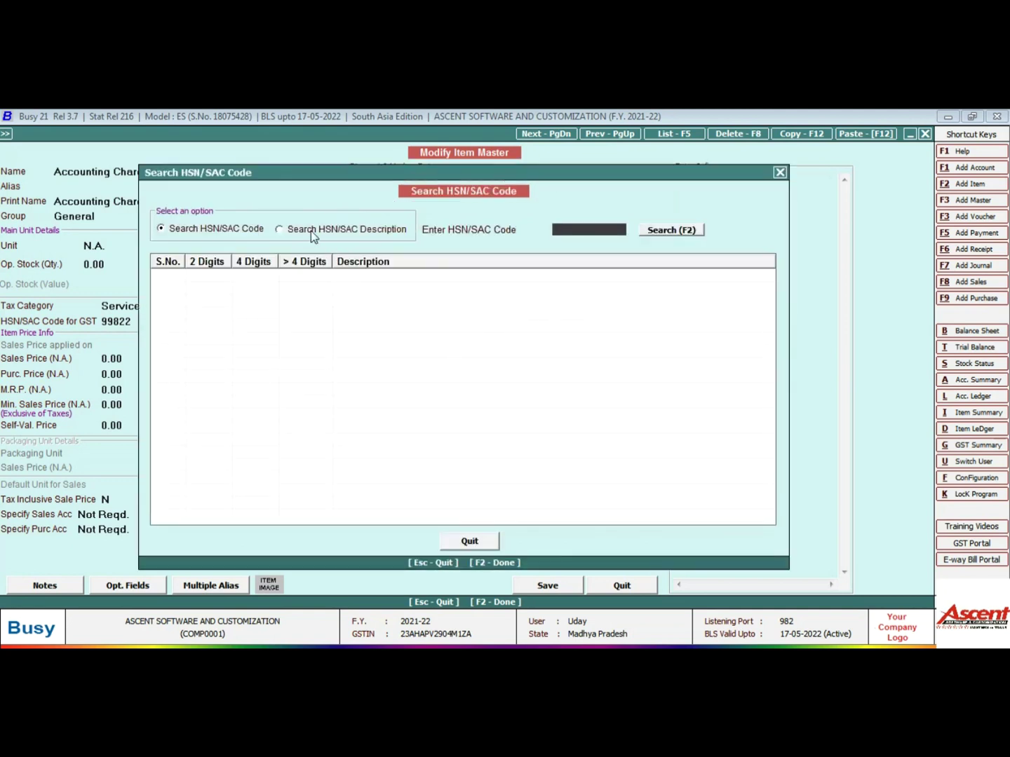
{"action": "type", "text": "99822"}
{"action": "left_click", "coordinate": [655, 230]}
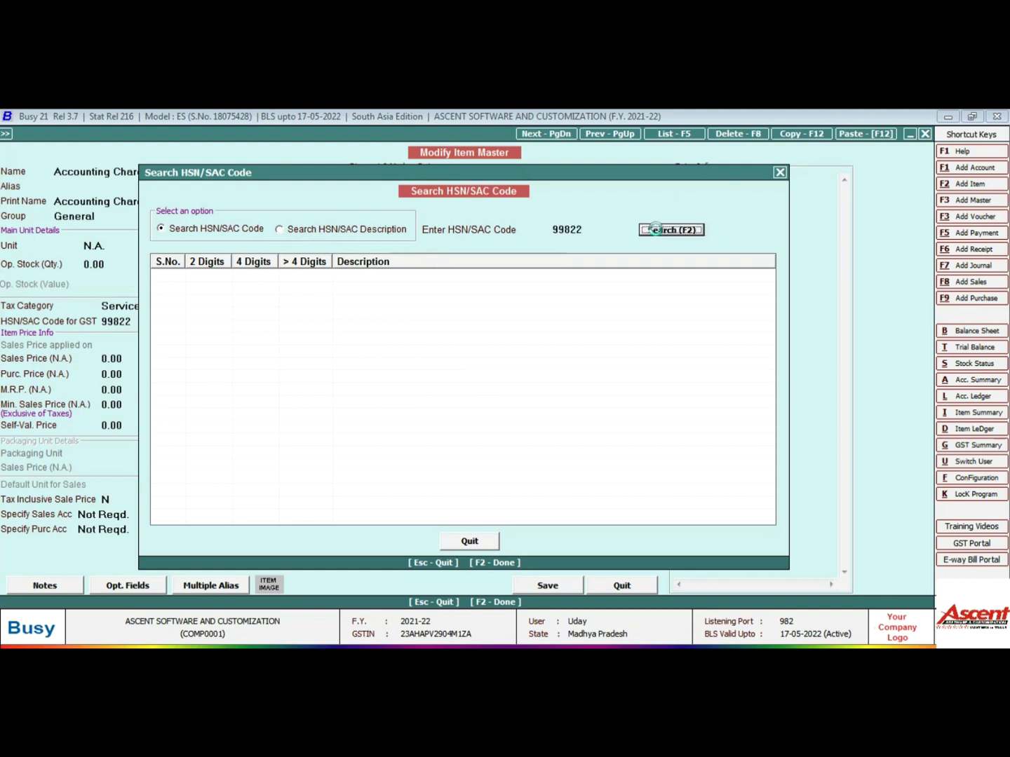
{"action": "left_click", "coordinate": [597, 414]}
{"action": "left_click", "coordinate": [590, 228]}
{"action": "key", "text": "BackSpace"}
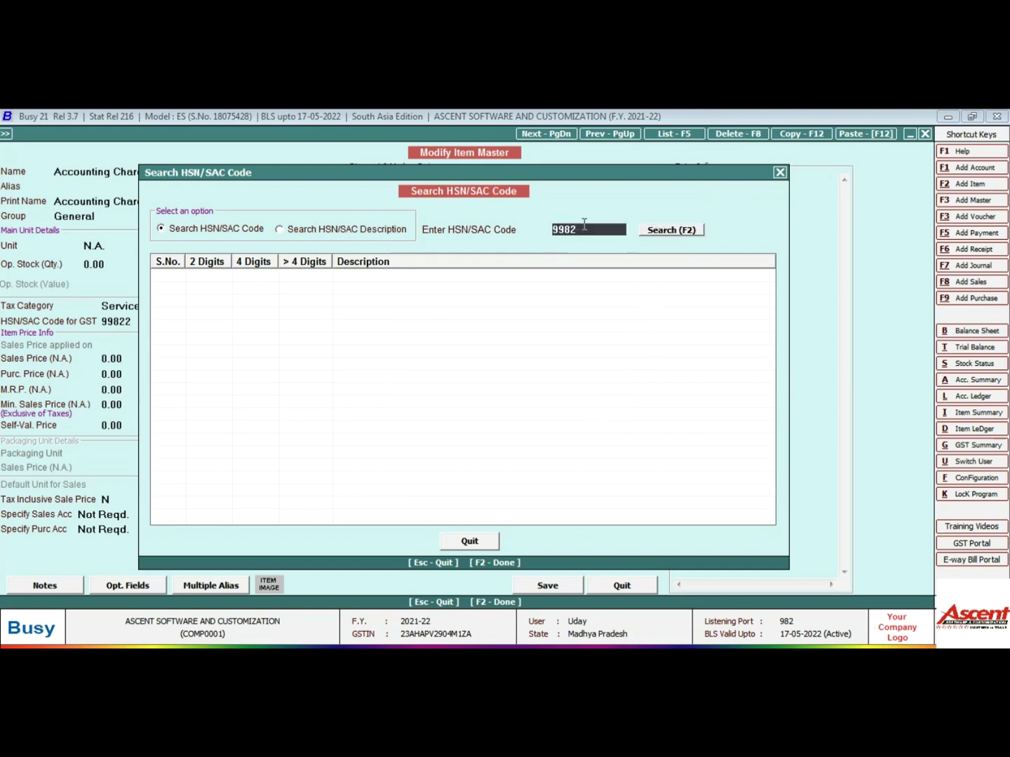
{"action": "left_click", "coordinate": [653, 230]}
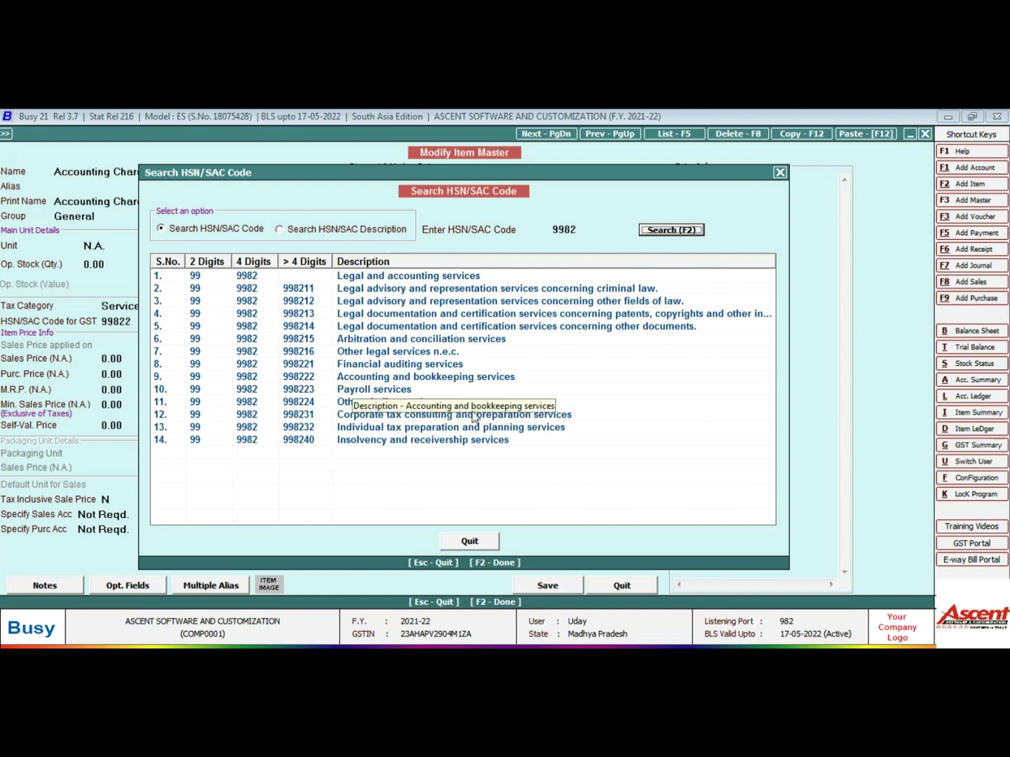
{"action": "left_click", "coordinate": [460, 537]}
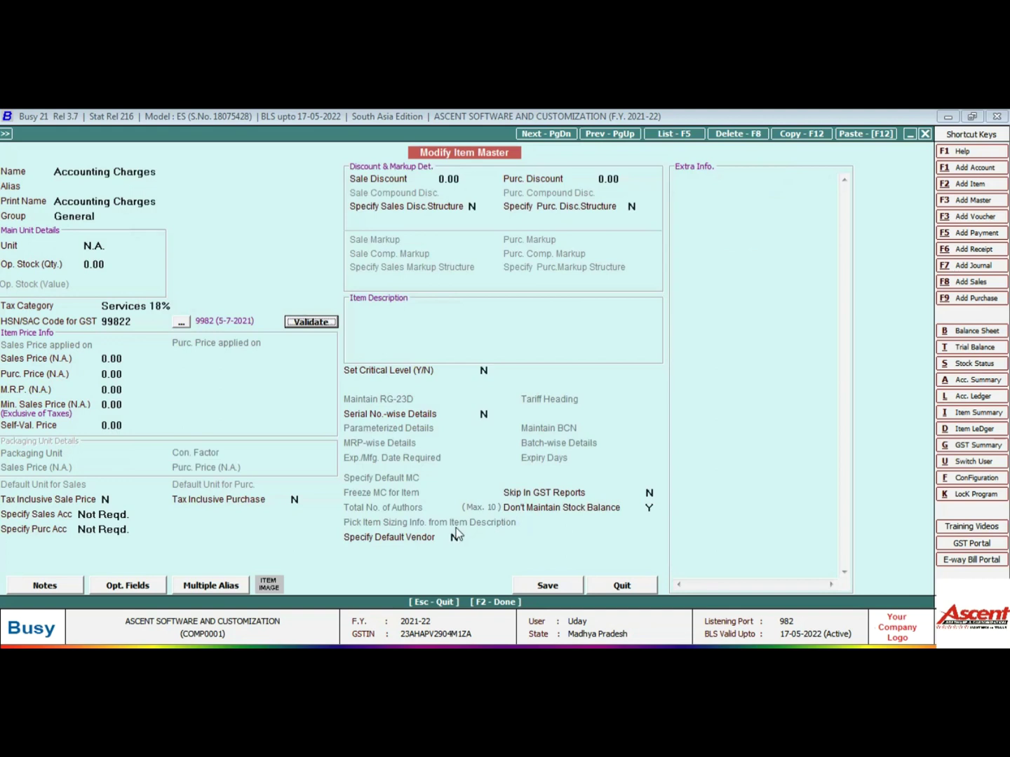
Change the HSN/SAC code from 99822 to 9982, validate it, and save the item
{"action": "left_click", "coordinate": [146, 325]}
{"action": "key", "text": "BackSpace"}
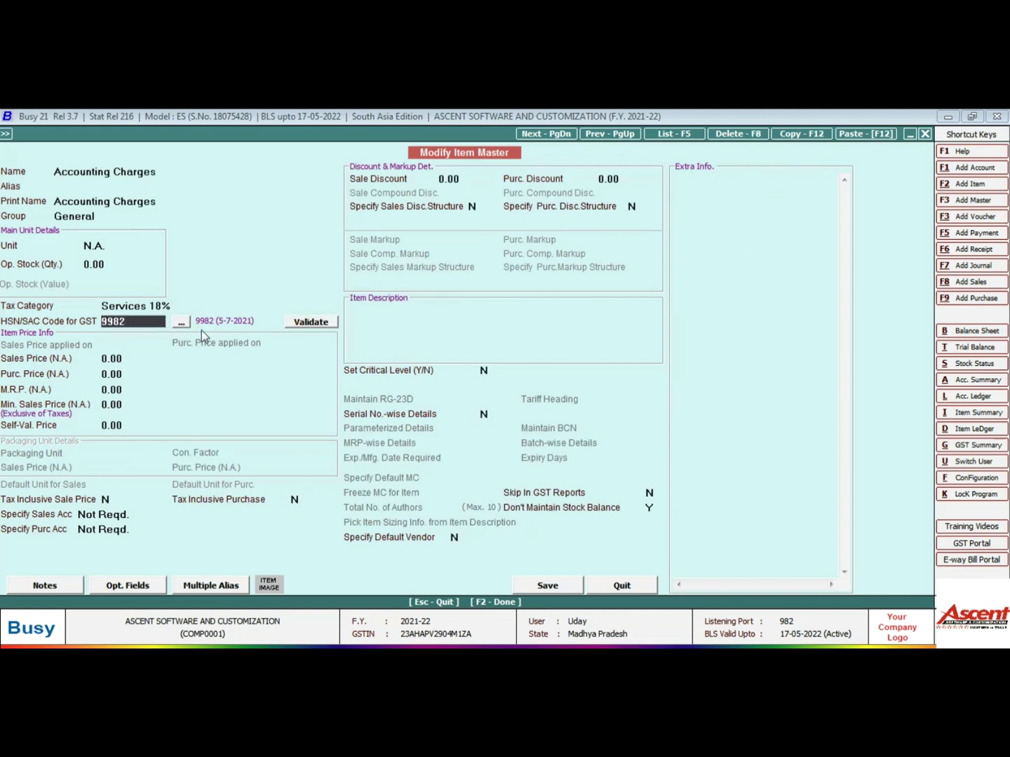
{"action": "left_click", "coordinate": [310, 321]}
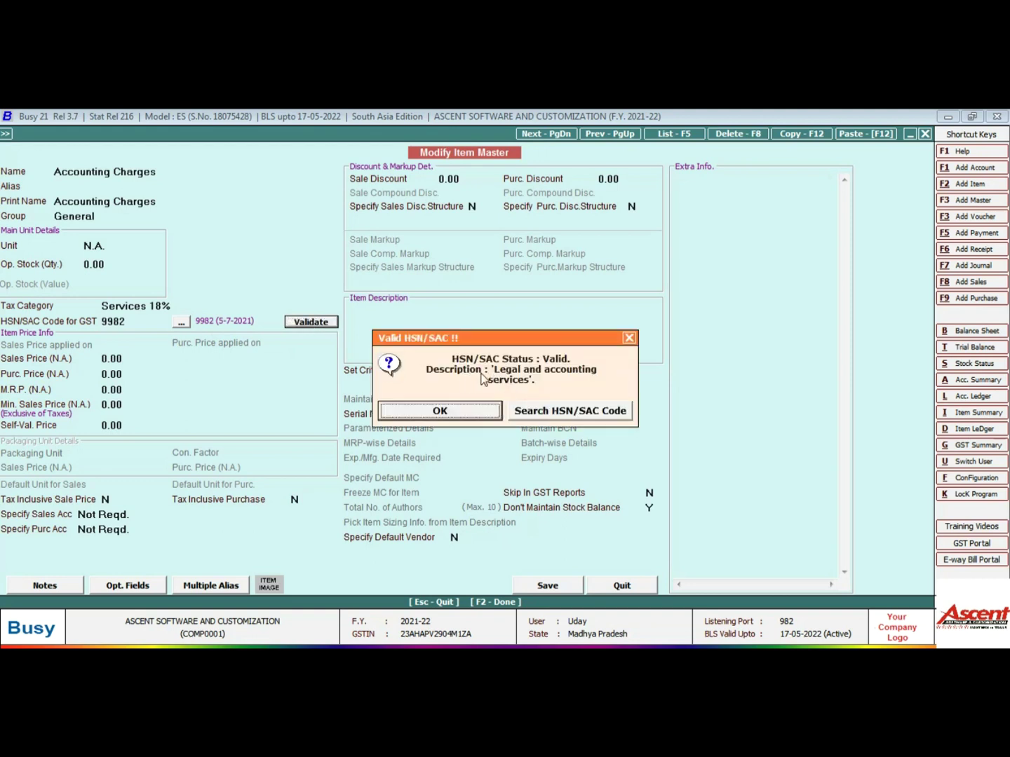
{"action": "left_click", "coordinate": [470, 413]}
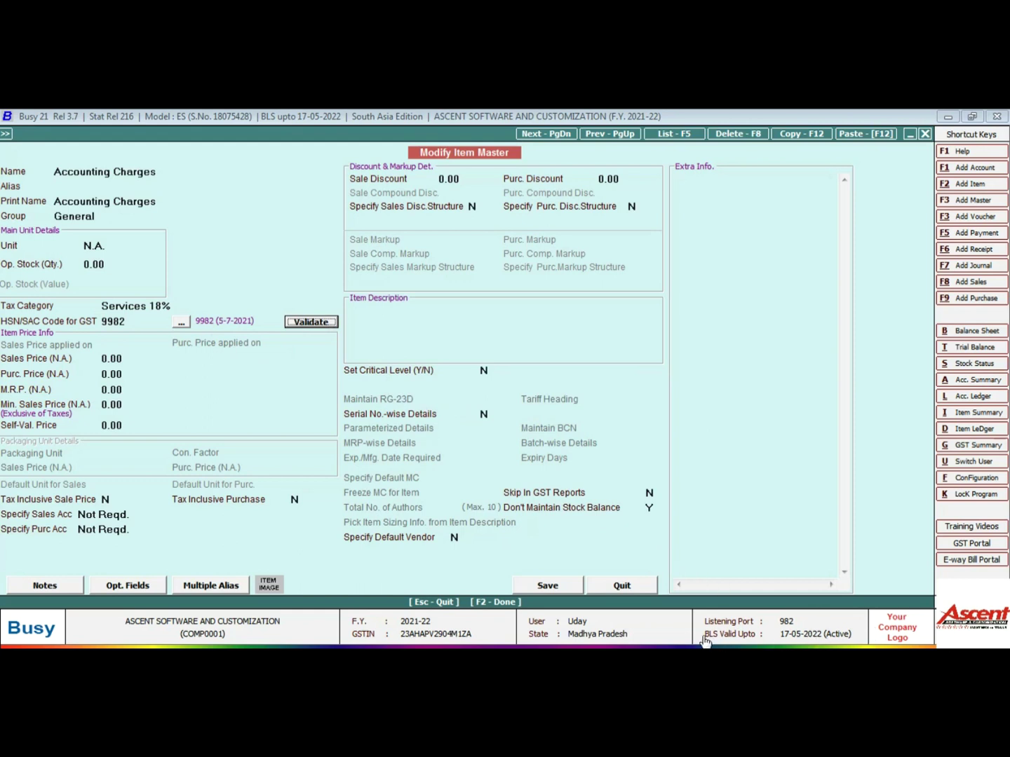
{"action": "left_click", "coordinate": [681, 636]}
Leave the Accounting Charges item form and close the item list
{"action": "key", "text": "Escape"}
{"action": "key", "text": "Return"}
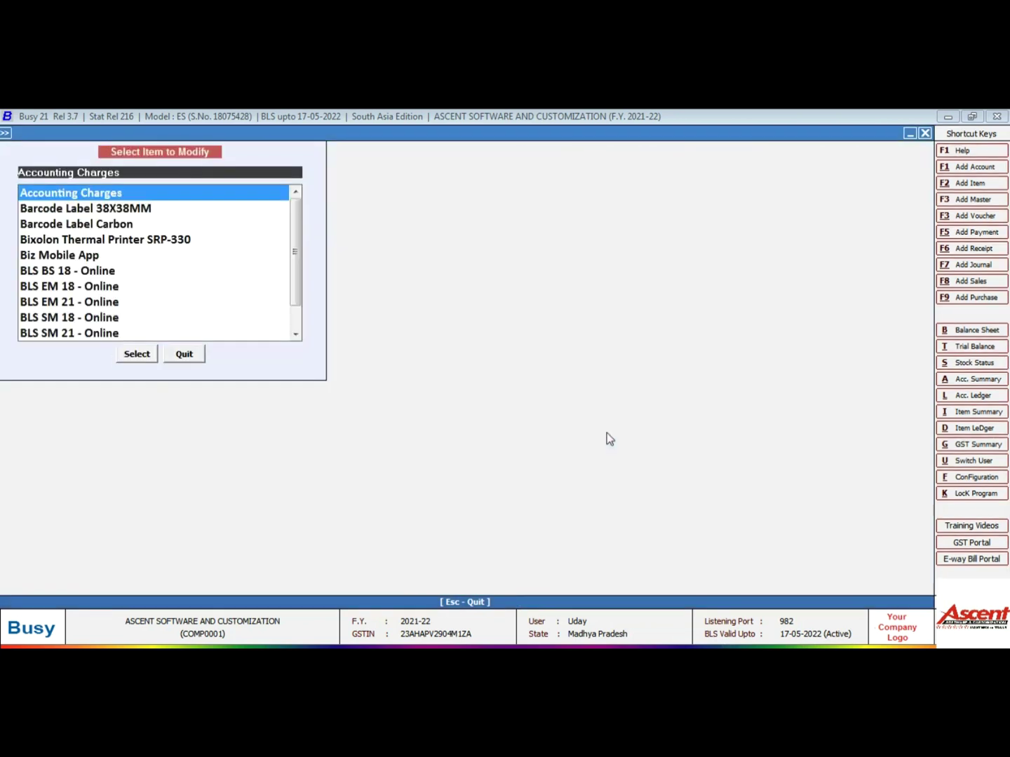
{"action": "key", "text": "Escape"}
Open Display > GST Reports > GST Returns > GSTR-1 eReturn (w.e.f May 2021)
{"action": "key", "text": "Right"}
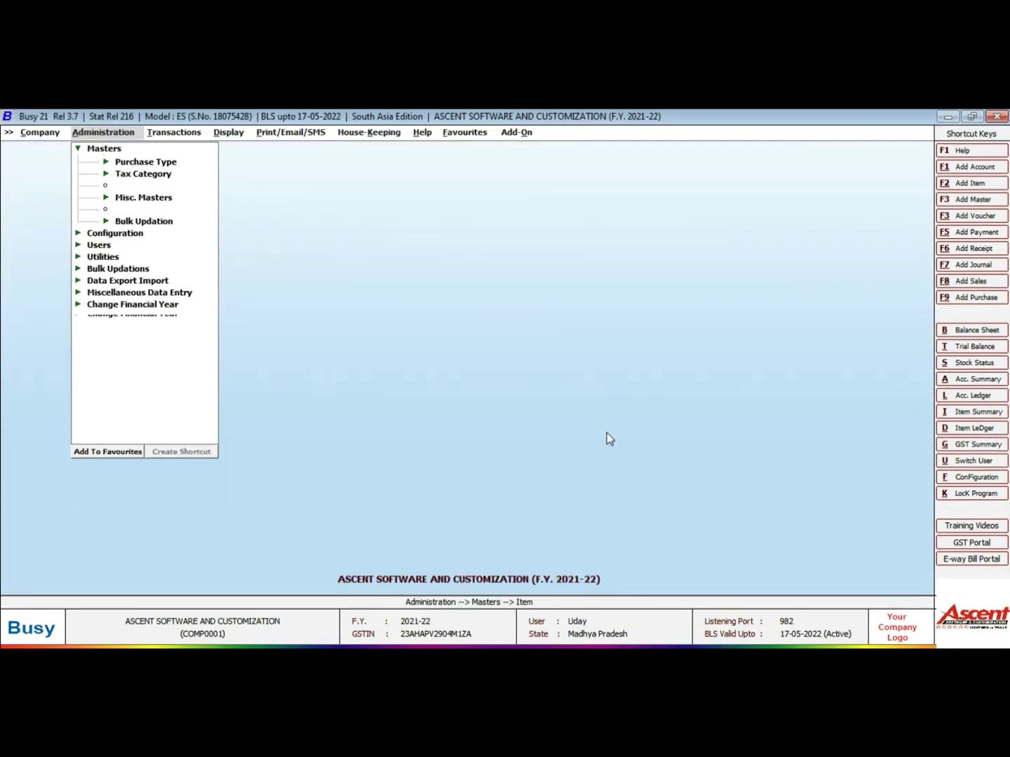
{"action": "key", "text": "Right"}
{"action": "key", "text": "Up"}
{"action": "key", "text": "Up"}
{"action": "key", "text": "Up"}
{"action": "key", "text": "Up"}
{"action": "key", "text": "Up"}
{"action": "key", "text": "Up"}
{"action": "key", "text": "Up"}
{"action": "key", "text": "Up"}
{"action": "key", "text": "Up"}
{"action": "key", "text": "Up"}
{"action": "key", "text": "Up"}
{"action": "key", "text": "Up"}
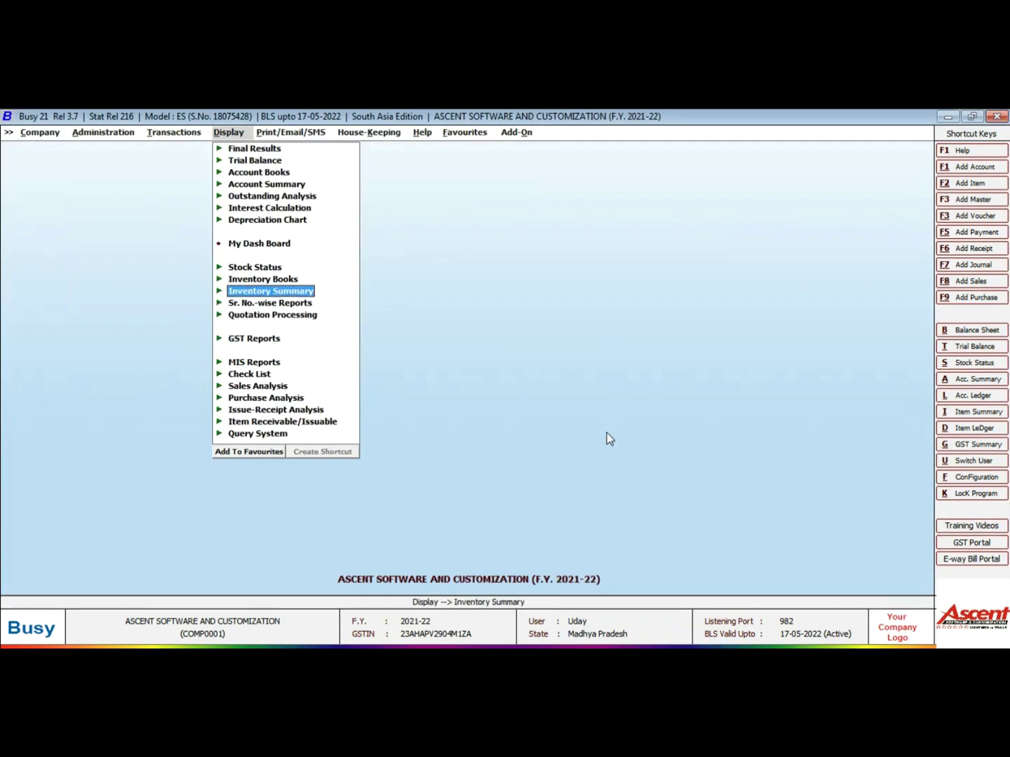
{"action": "key", "text": "Left"}
{"action": "key", "text": "Left"}
{"action": "key", "text": "Right"}
{"action": "key", "text": "Right"}
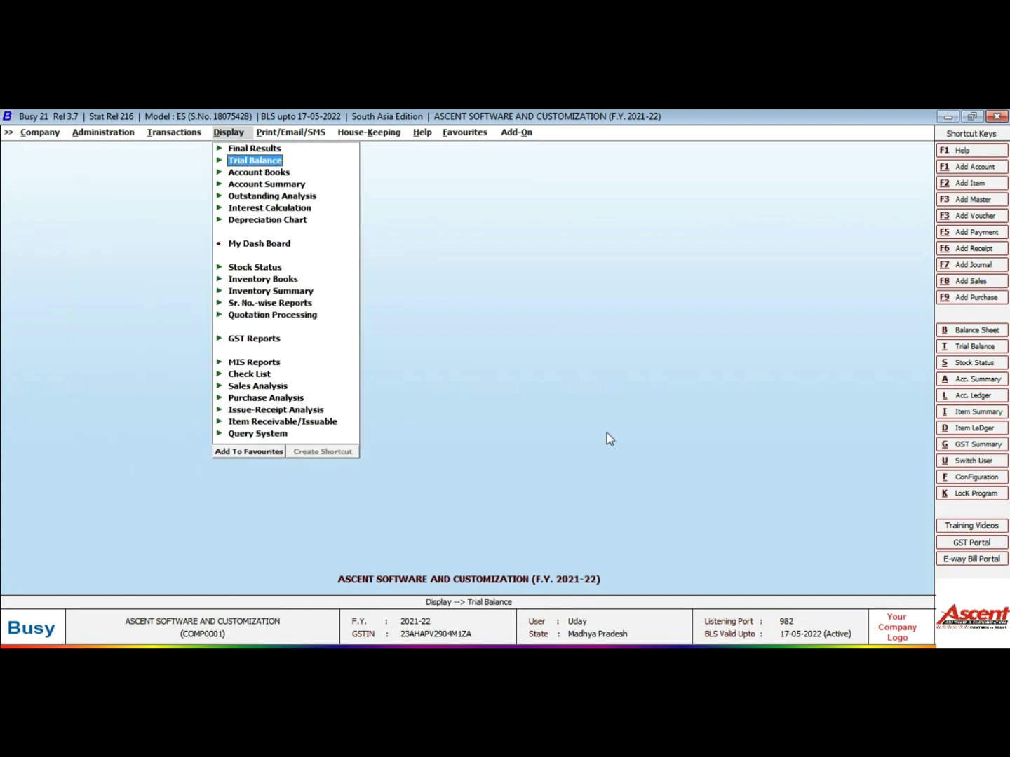
{"action": "key", "text": "Down"}
{"action": "key", "text": "Down"}
{"action": "key", "text": "Down"}
{"action": "key", "text": "Down"}
{"action": "key", "text": "Down"}
{"action": "key", "text": "Down"}
{"action": "key", "text": "Down"}
{"action": "key", "text": "Down"}
{"action": "key", "text": "Down"}
{"action": "key", "text": "Down"}
{"action": "key", "text": "Down"}
{"action": "key", "text": "Down"}
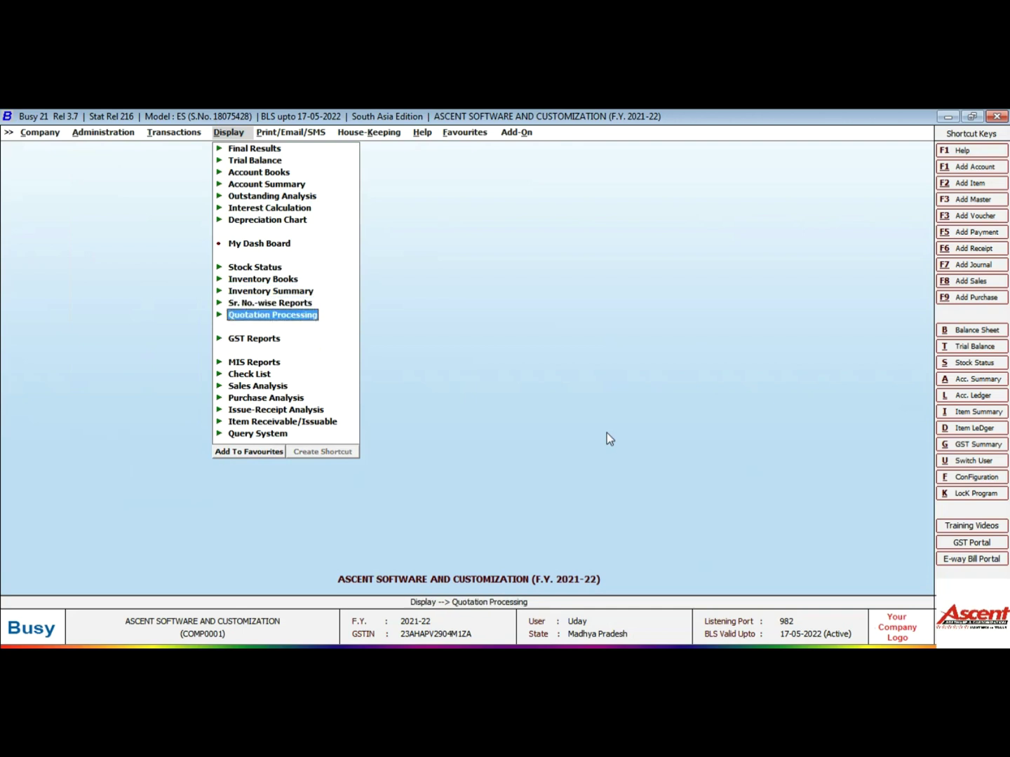
{"action": "key", "text": "Return"}
{"action": "key", "text": "Down"}
{"action": "key", "text": "Down"}
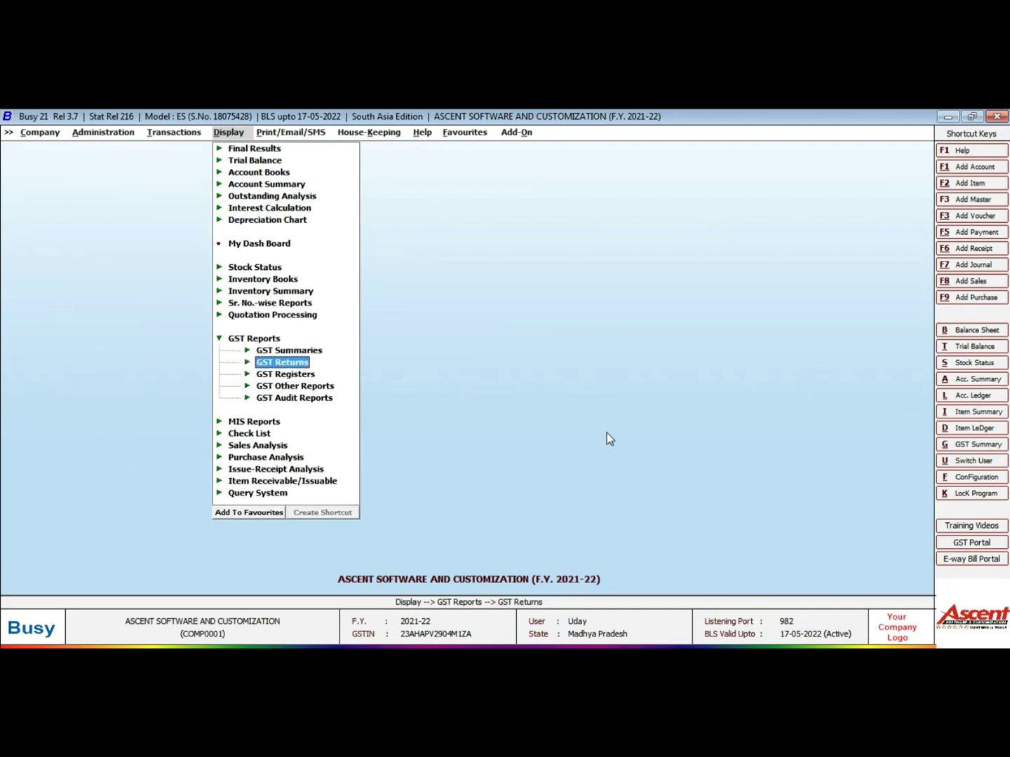
{"action": "key", "text": "Return"}
{"action": "key", "text": "Down"}
{"action": "key", "text": "Down"}
{"action": "key", "text": "Down"}
{"action": "key", "text": "Down"}
{"action": "key", "text": "Down"}
{"action": "key", "text": "Down"}
{"action": "key", "text": "Down"}
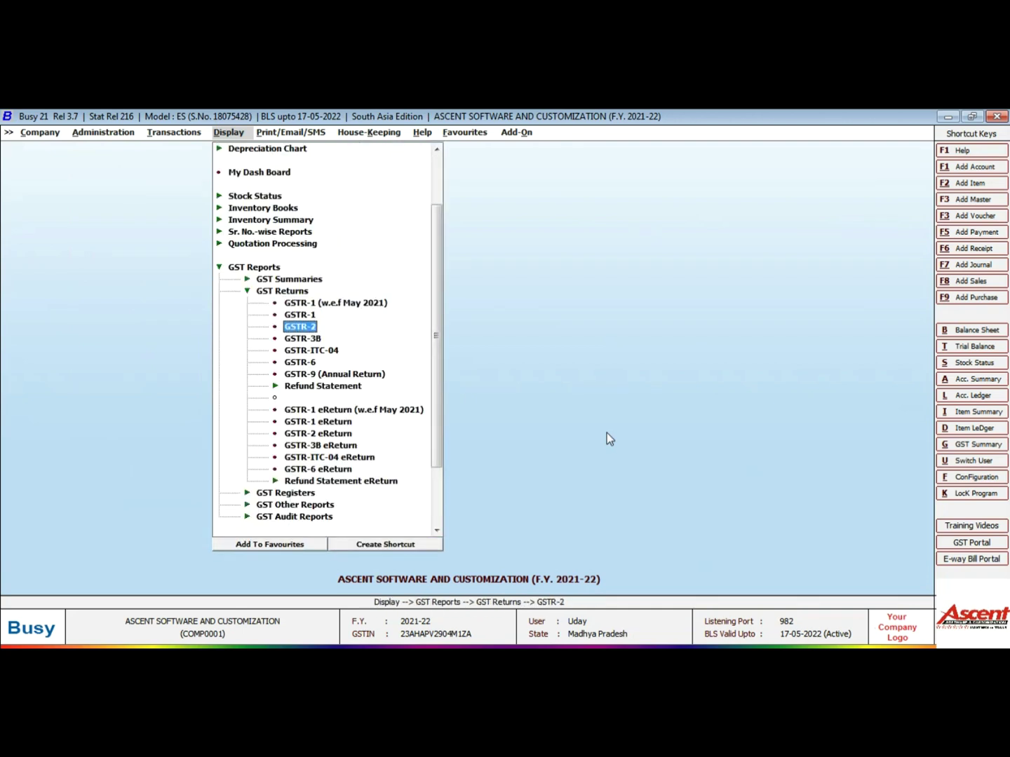
{"action": "key", "text": "Down"}
{"action": "key", "text": "Down"}
{"action": "key", "text": "Down"}
{"action": "key", "text": "Down"}
{"action": "key", "text": "Up"}
{"action": "key", "text": "Up"}
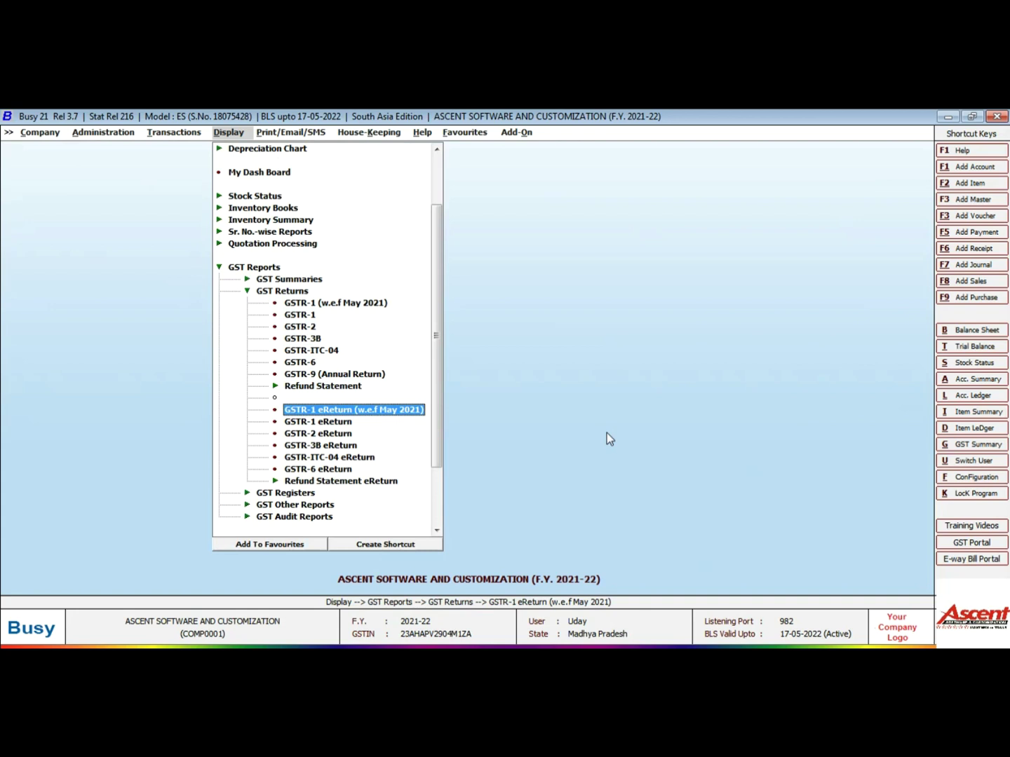
{"action": "key", "text": "Return"}
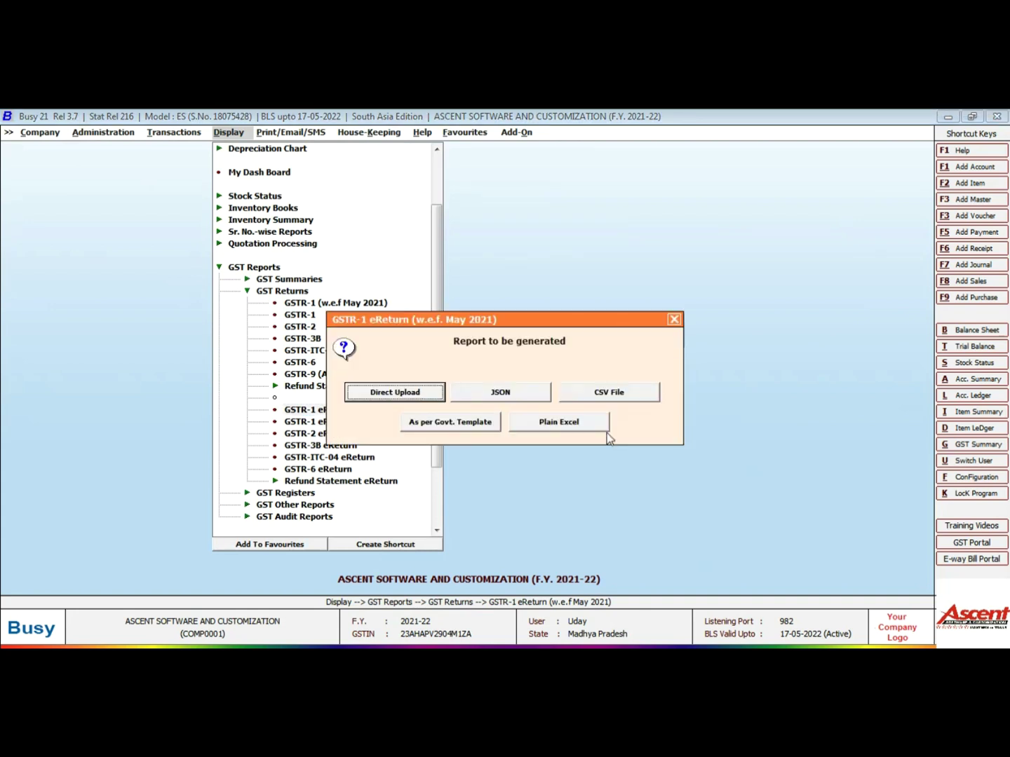
Choose direct upload and set the return month to May, keeping other defaults
{"action": "left_click", "coordinate": [606, 429]}
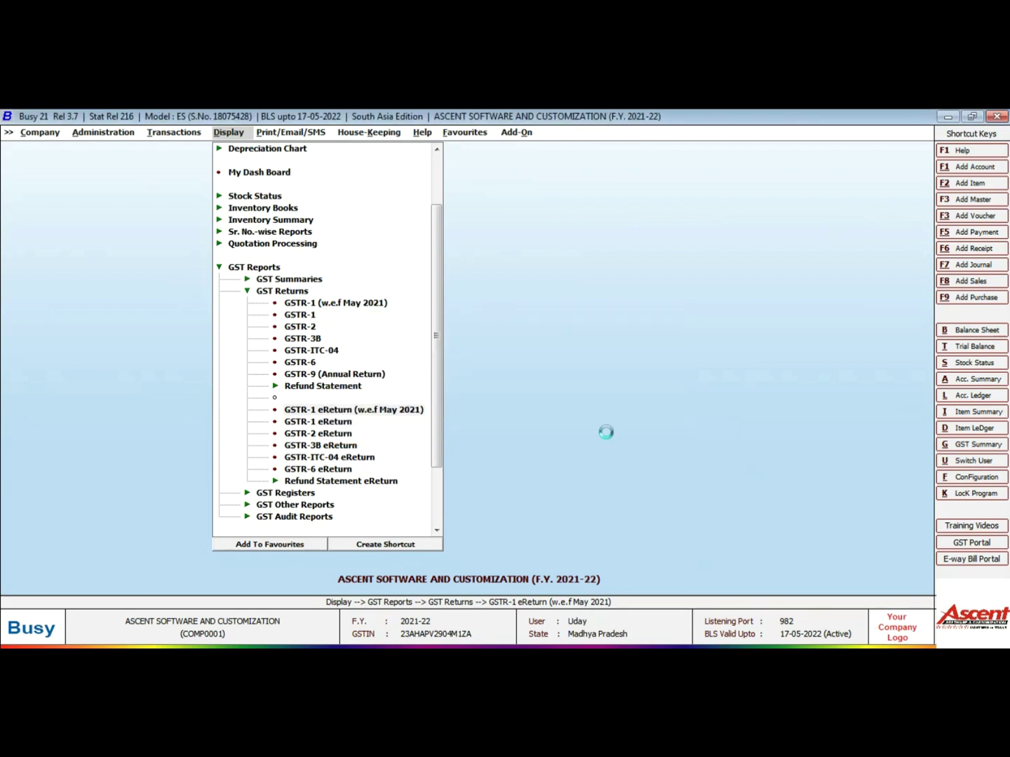
{"action": "key", "text": "Up"}
{"action": "key", "text": "Up"}
{"action": "key", "text": "Up"}
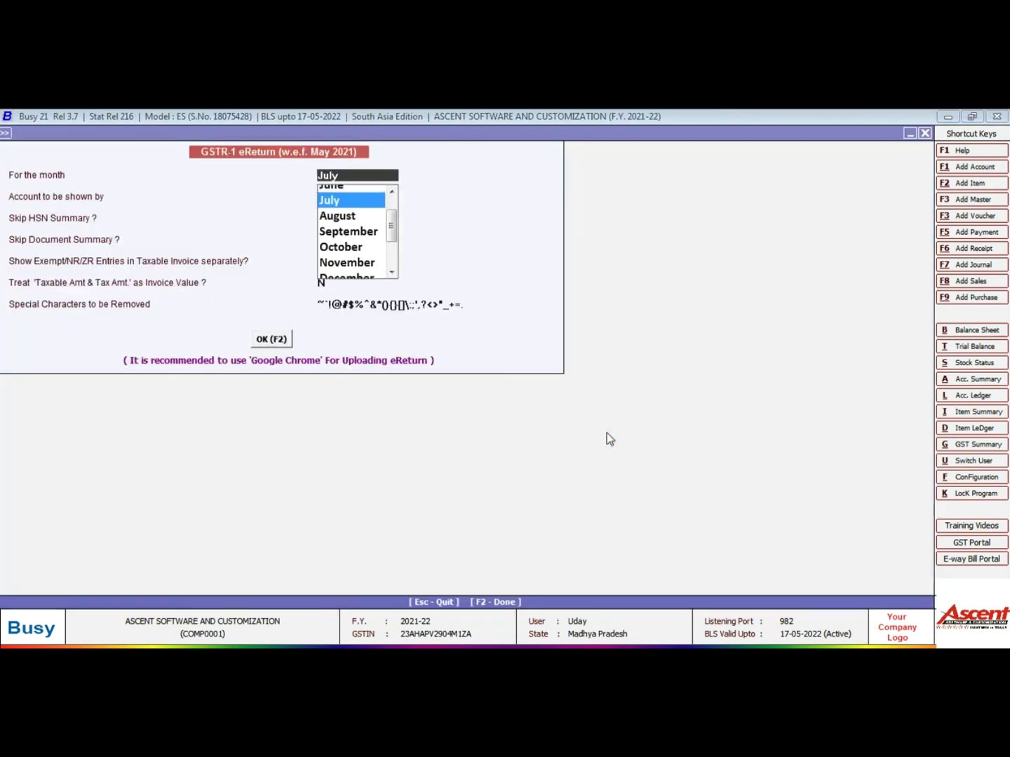
{"action": "key", "text": "Down"}
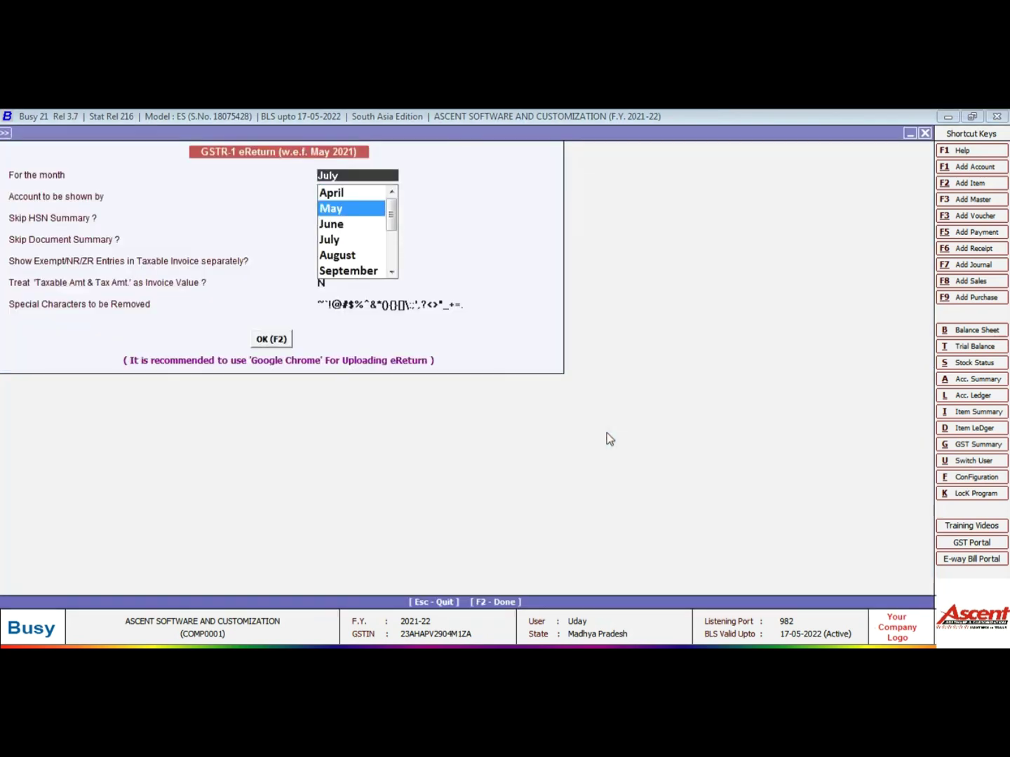
{"action": "key", "text": "Return"}
{"action": "key", "text": "Return"}
{"action": "key", "text": "Return"}
{"action": "key", "text": "Return"}
{"action": "key", "text": "Return"}
{"action": "key", "text": "Return"}
{"action": "key", "text": "Return"}
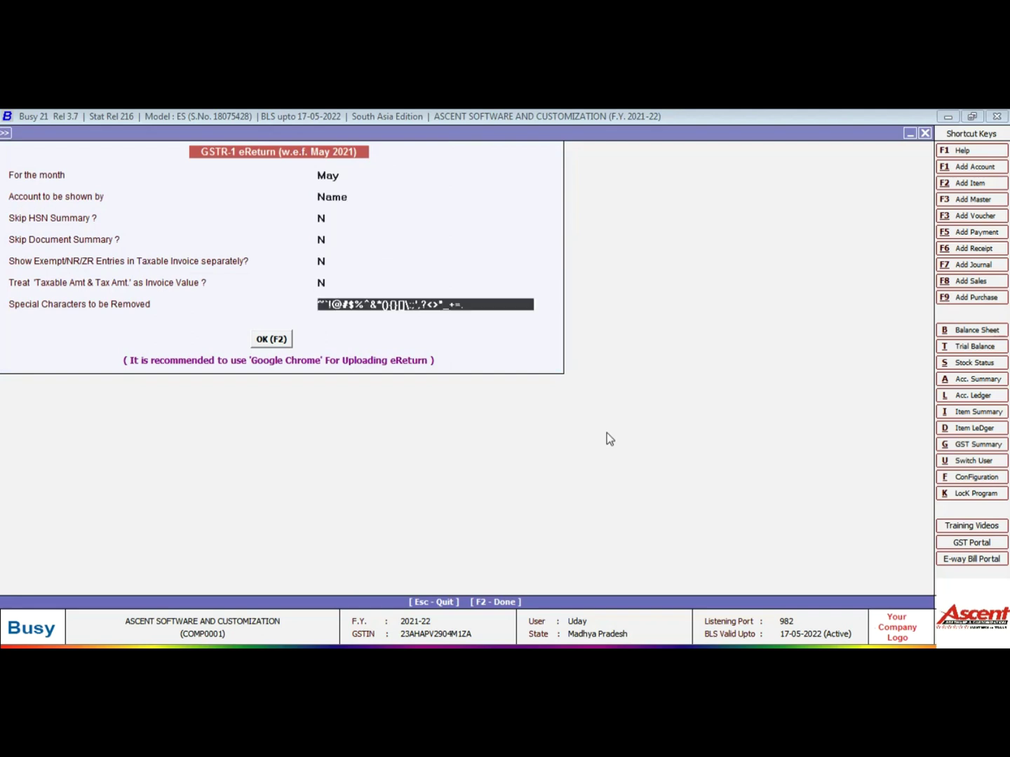
{"action": "key", "text": "Return"}
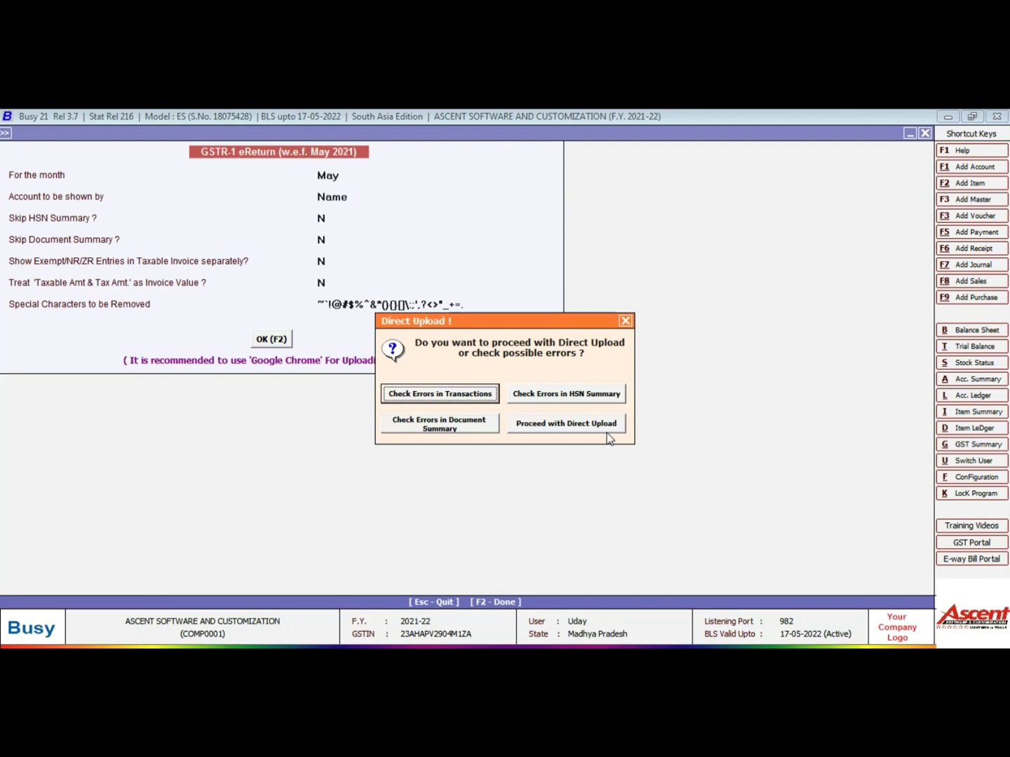
Run error checks on the transactions and the HSN summary
{"action": "key", "text": "Escape"}
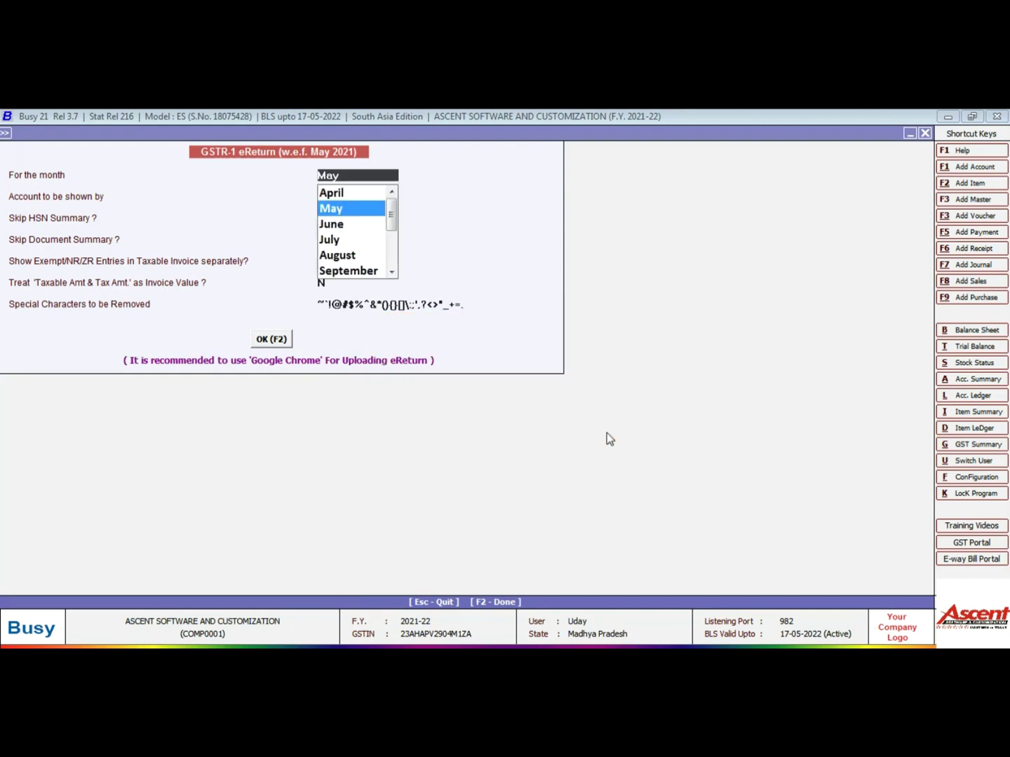
{"action": "key", "text": "F2"}
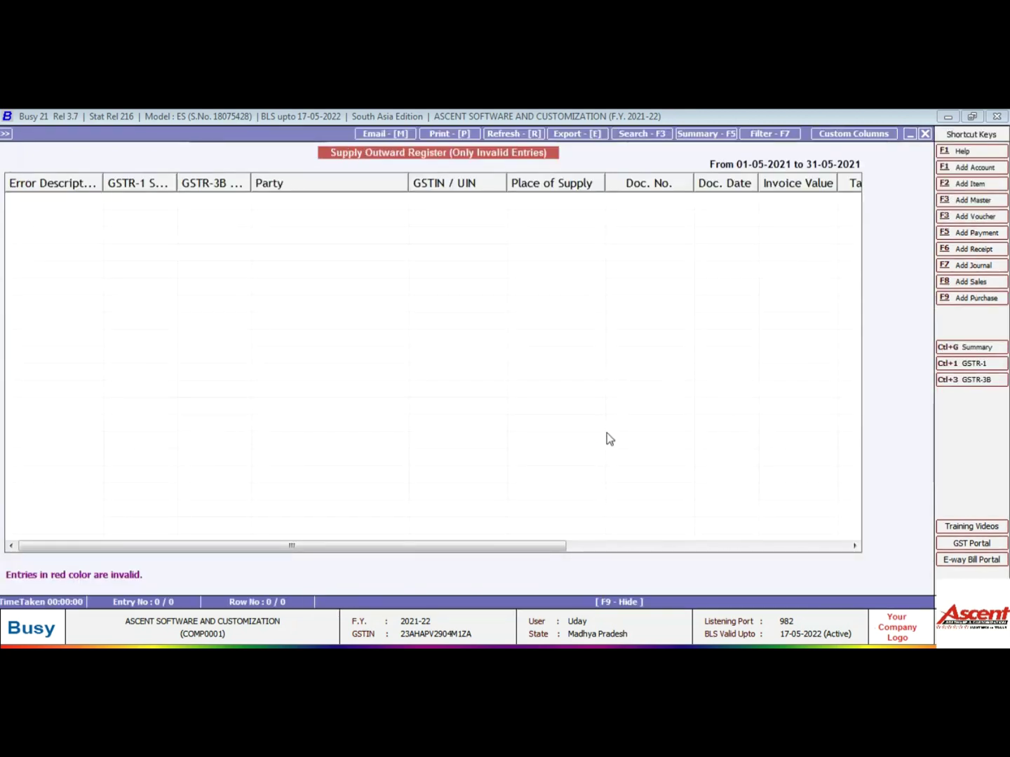
{"action": "key", "text": "Escape"}
{"action": "key", "text": "F2"}
{"action": "key", "text": "Right"}
{"action": "key", "text": "Escape"}
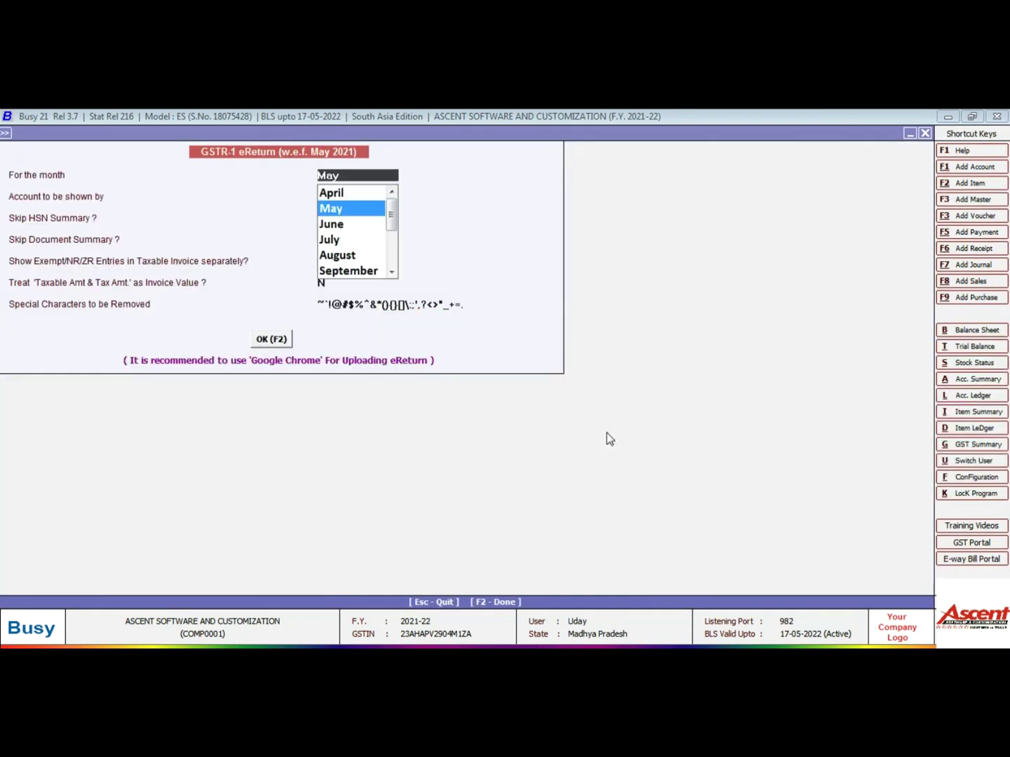
{"action": "key", "text": "F2"}
{"action": "key", "text": "Escape"}
Run the document summary error check, then select the direct upload option
{"action": "key", "text": "F2"}
{"action": "key", "text": "Tab"}
{"action": "key", "text": "Tab"}
{"action": "key", "text": "Escape"}
{"action": "key", "text": "F2"}
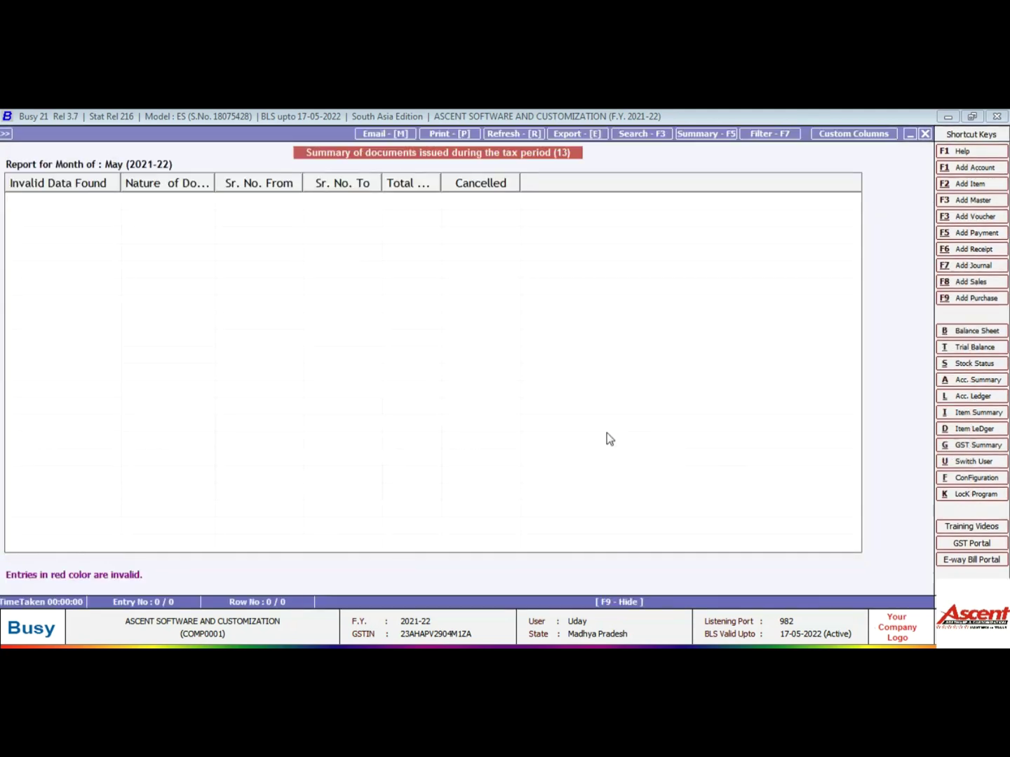
{"action": "key", "text": "Escape"}
{"action": "key", "text": "Tab"}
{"action": "key", "text": "Tab"}
{"action": "key", "text": "Tab"}
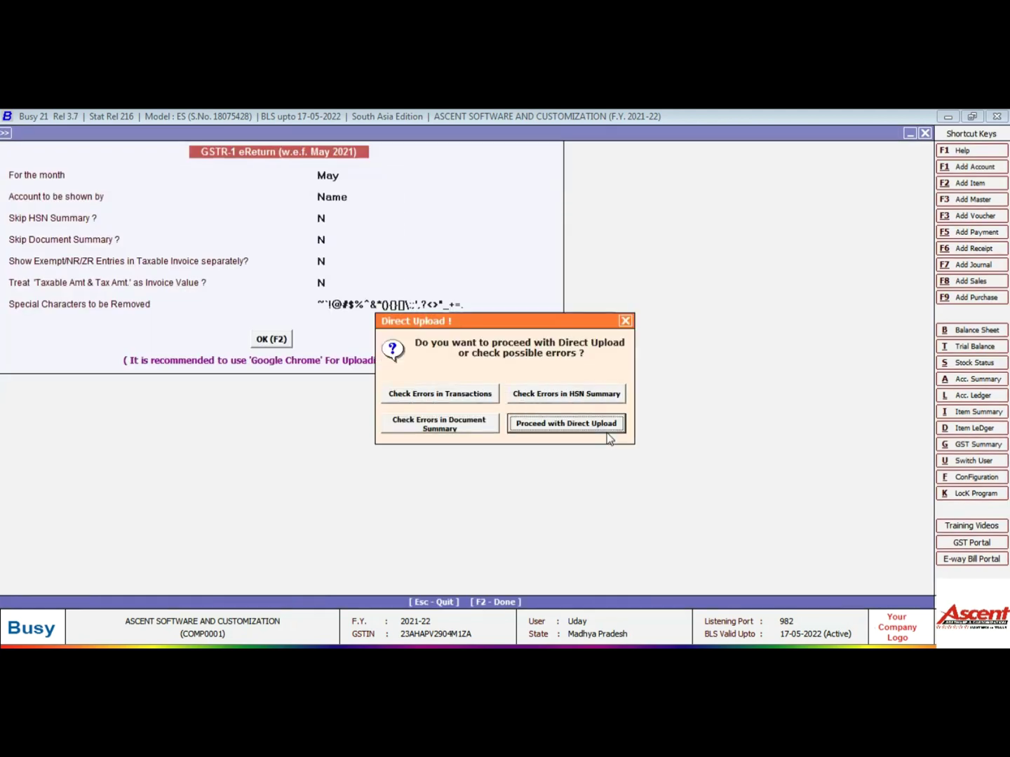
Upload the May GSTR-1 to the GST portal and acknowledge 'GSTR-1 Uploaded successfully'
{"action": "key", "text": "Return"}
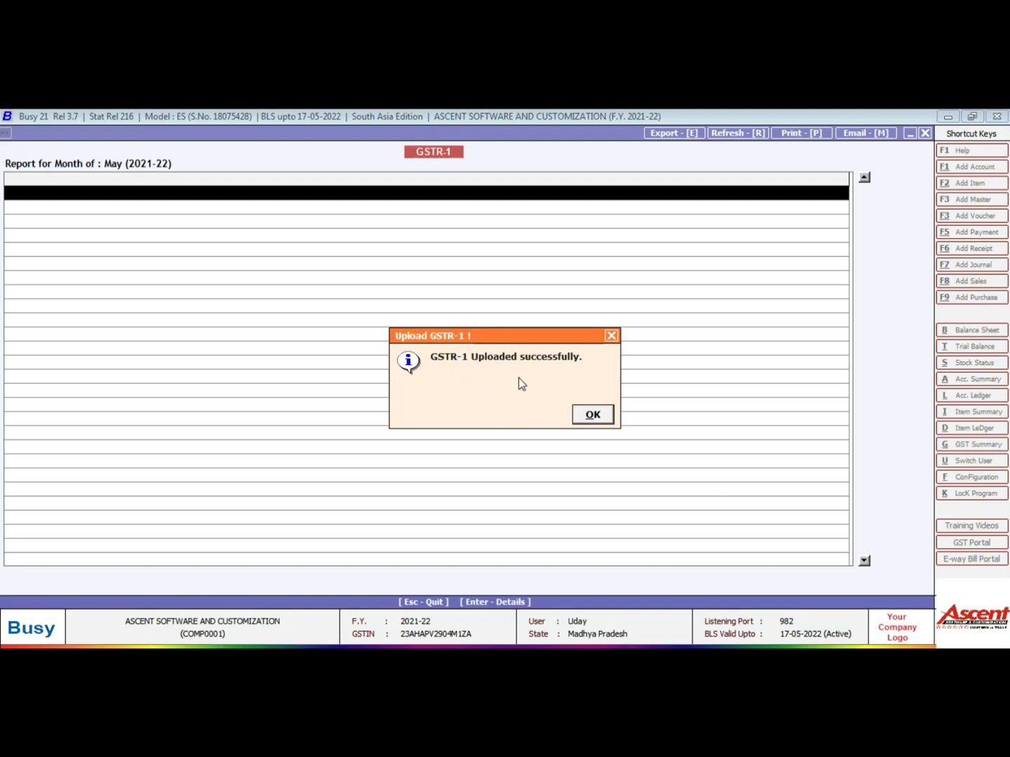
{"action": "left_click", "coordinate": [593, 415]}
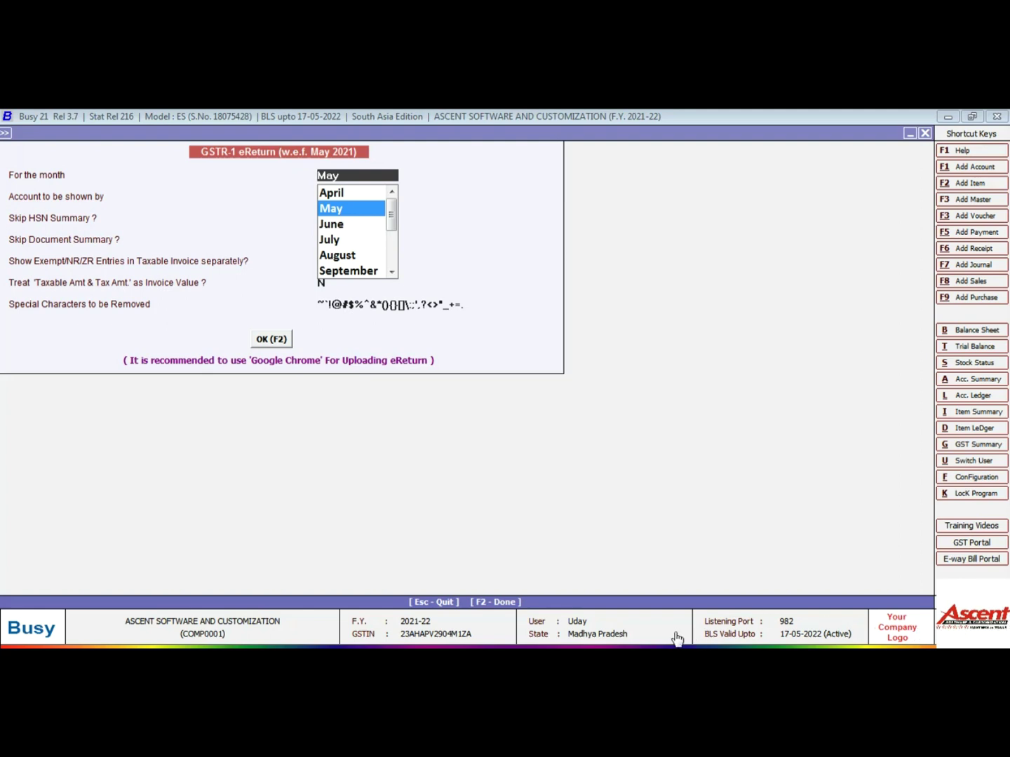
Close the GSTR-1 form, review the GST portal user name in GST/VAT settings, and save
{"action": "key", "text": "Return"}
{"action": "key", "text": "Escape"}
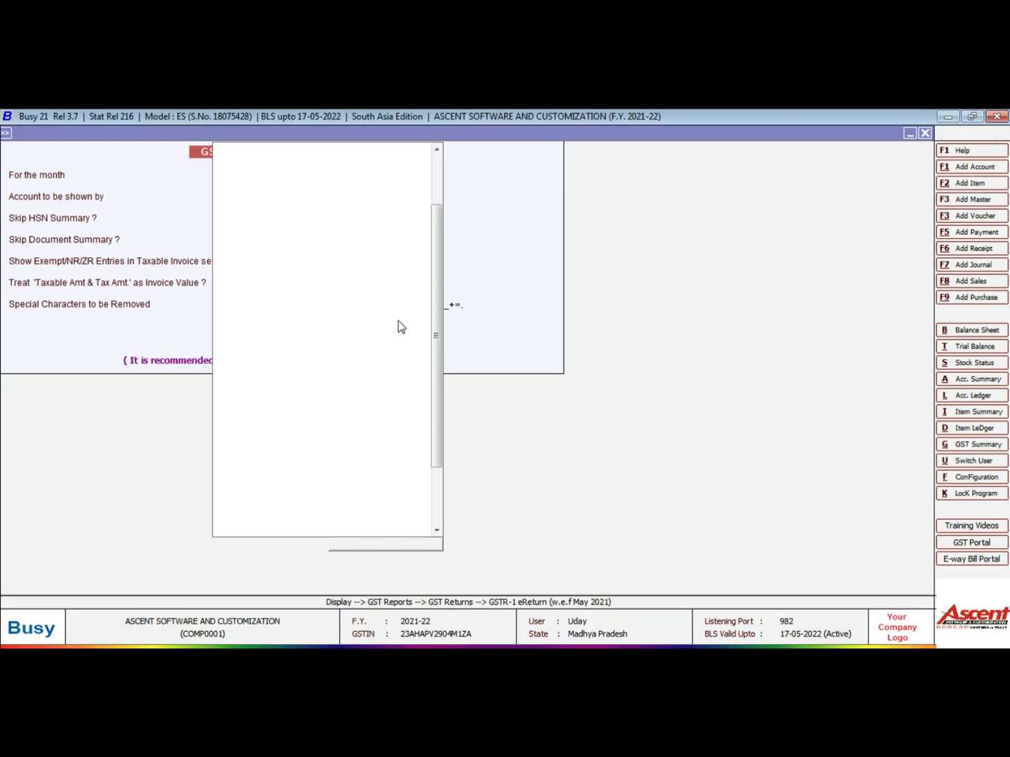
{"action": "key", "text": "Left"}
{"action": "key", "text": "Left"}
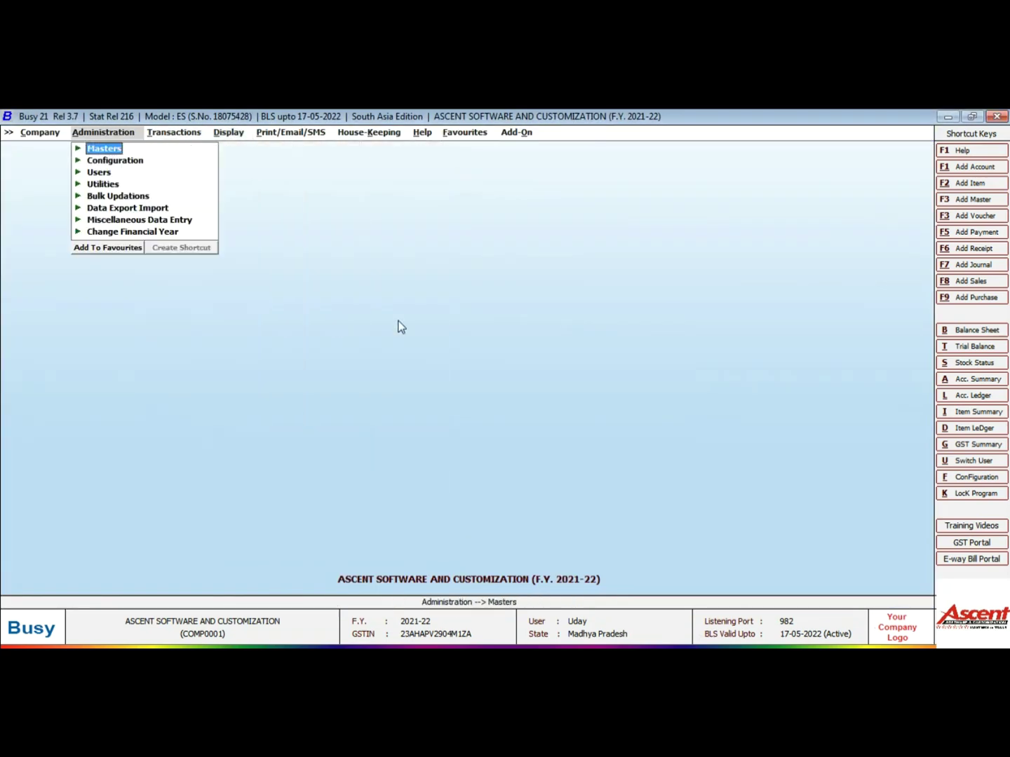
{"action": "key", "text": "Down"}
{"action": "key", "text": "Return"}
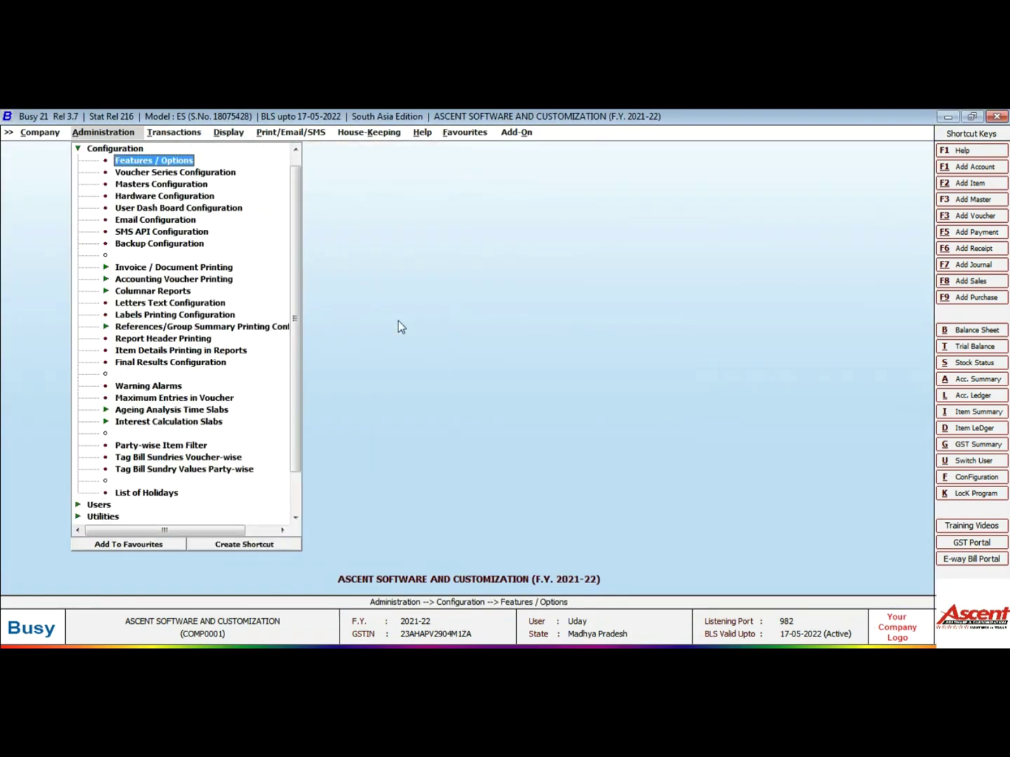
{"action": "key", "text": "Return"}
{"action": "key", "text": "Down"}
{"action": "key", "text": "Down"}
{"action": "key", "text": "Down"}
{"action": "key", "text": "Down"}
{"action": "key", "text": "Down"}
{"action": "key", "text": "Down"}
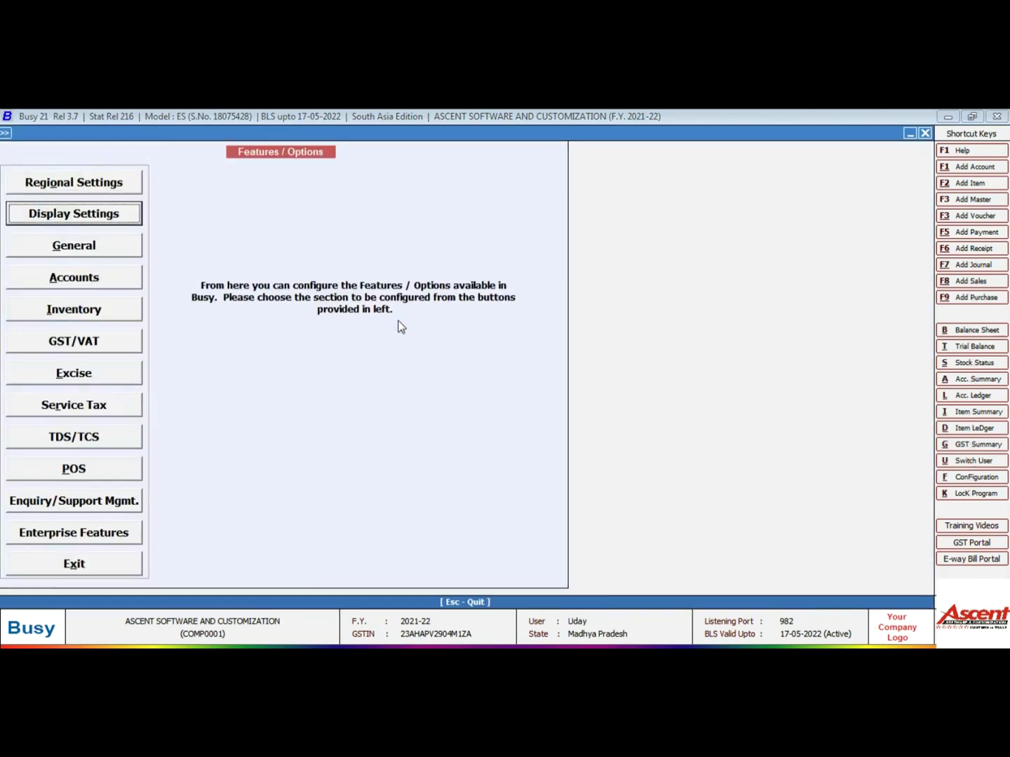
{"action": "key", "text": "Up"}
{"action": "key", "text": "Return"}
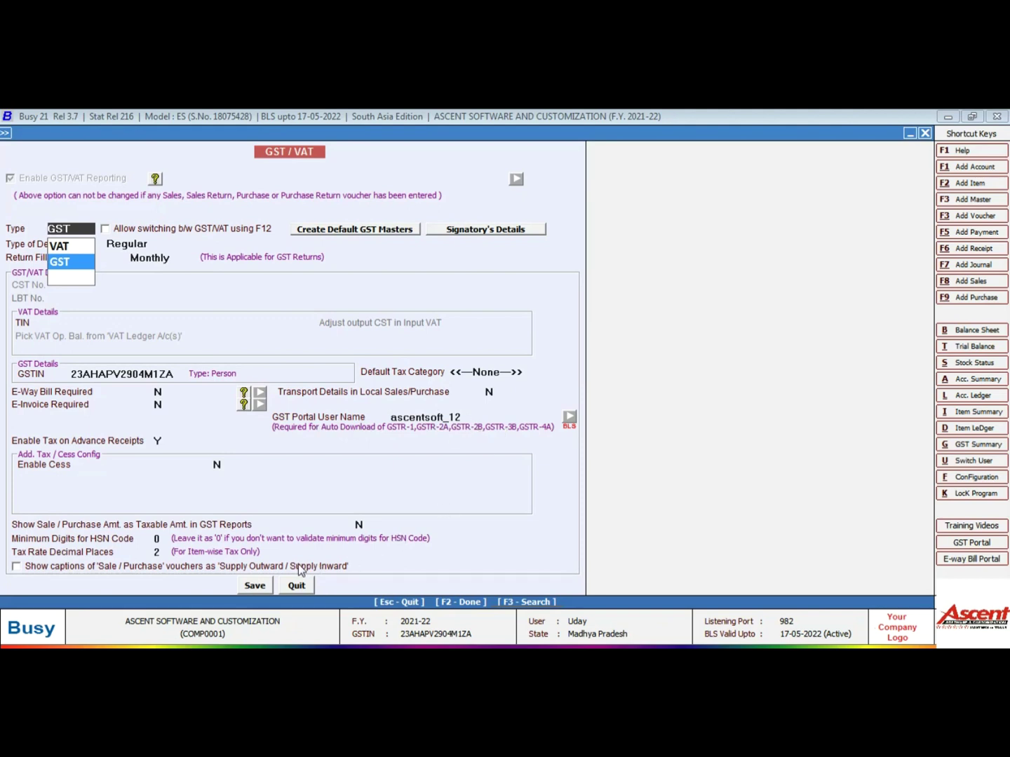
{"action": "left_click", "coordinate": [266, 592]}
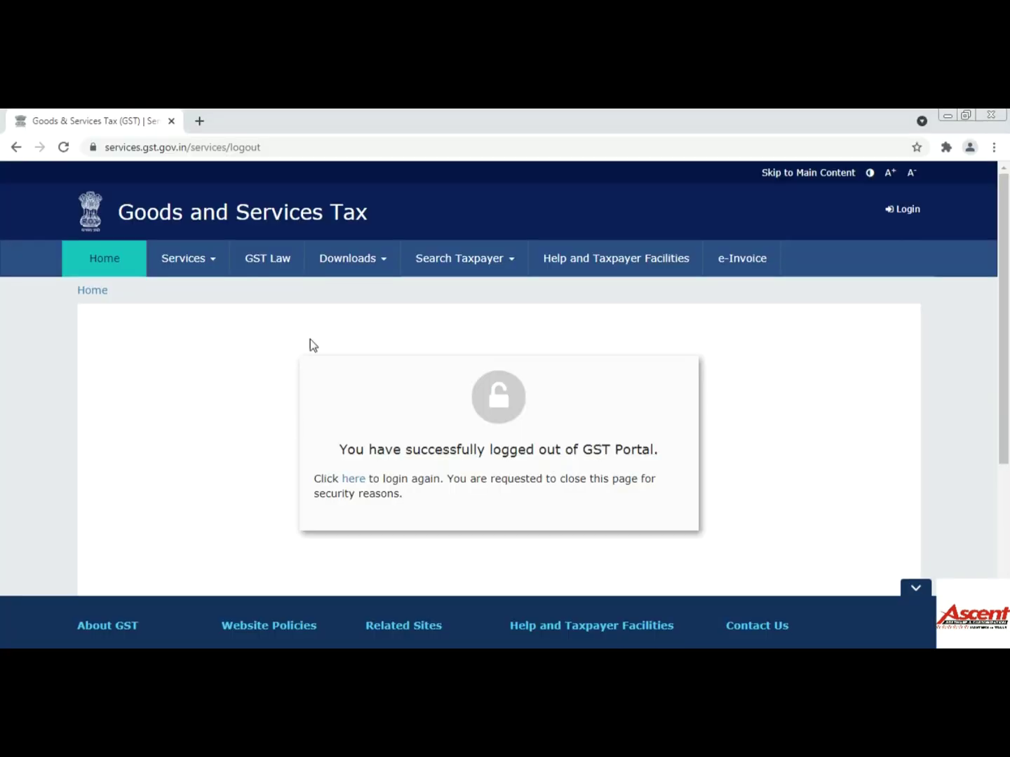
Sign in to the GST Portal with the taxpayer username, password and captcha
{"action": "left_click", "coordinate": [351, 483]}
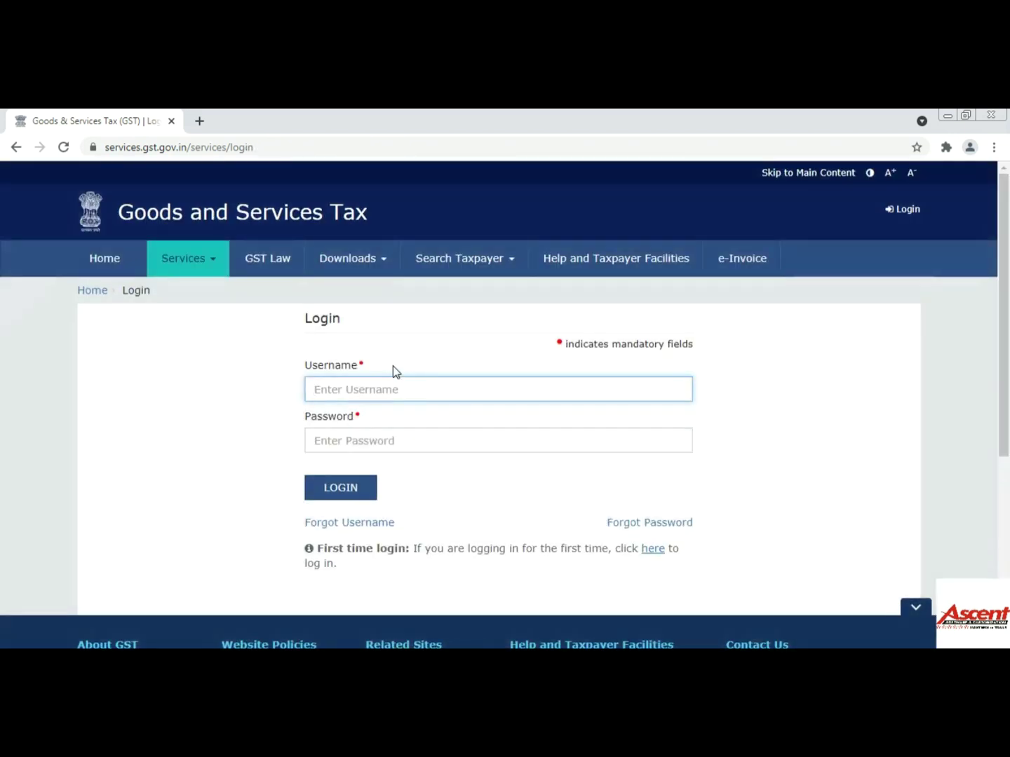
{"action": "type", "text": "ascentsoft_12"}
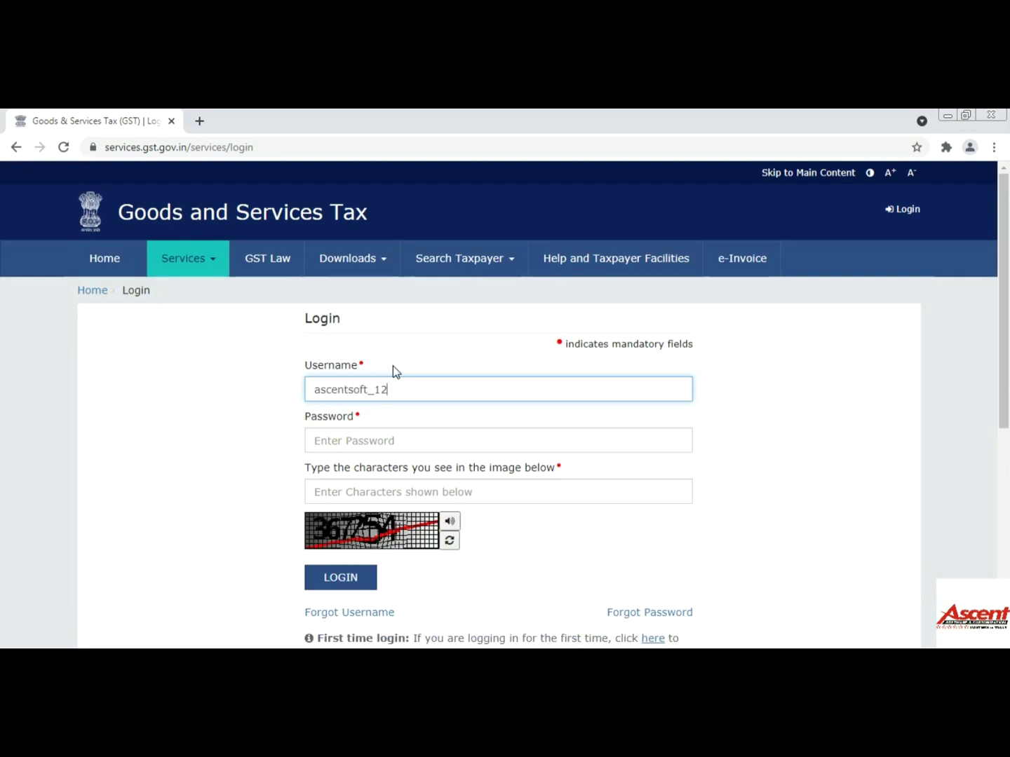
{"action": "key", "text": "Tab"}
{"action": "type", "text": "••••••••••••"}
{"action": "key", "text": "Tab"}
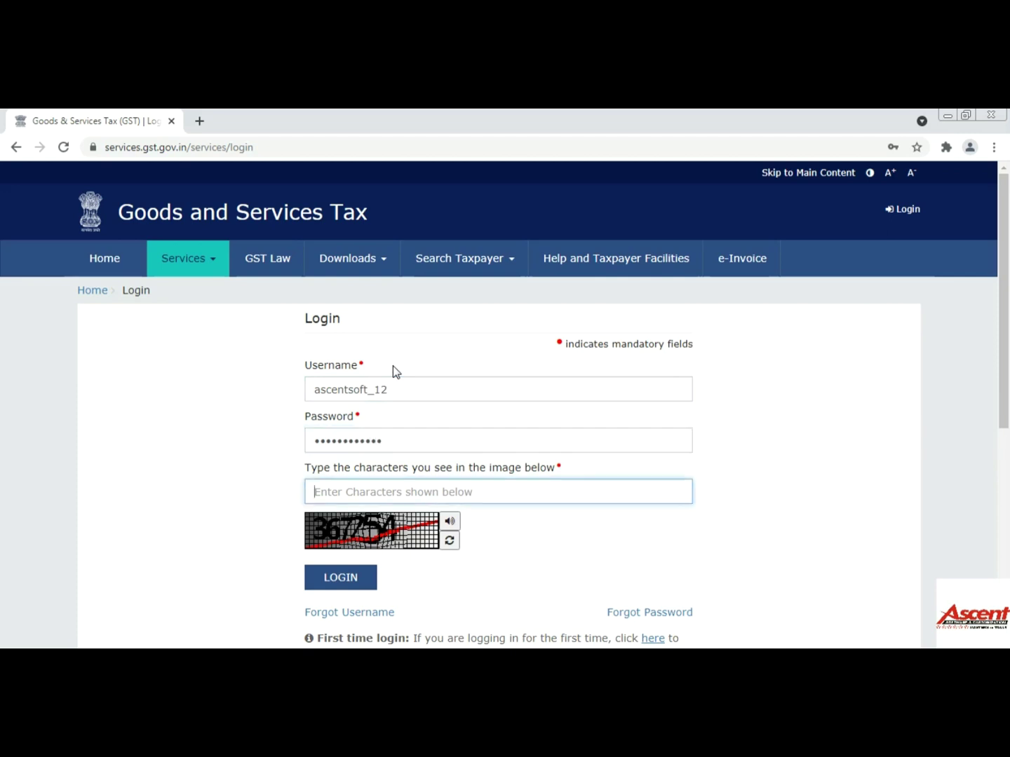
{"action": "type", "text": "3677"}
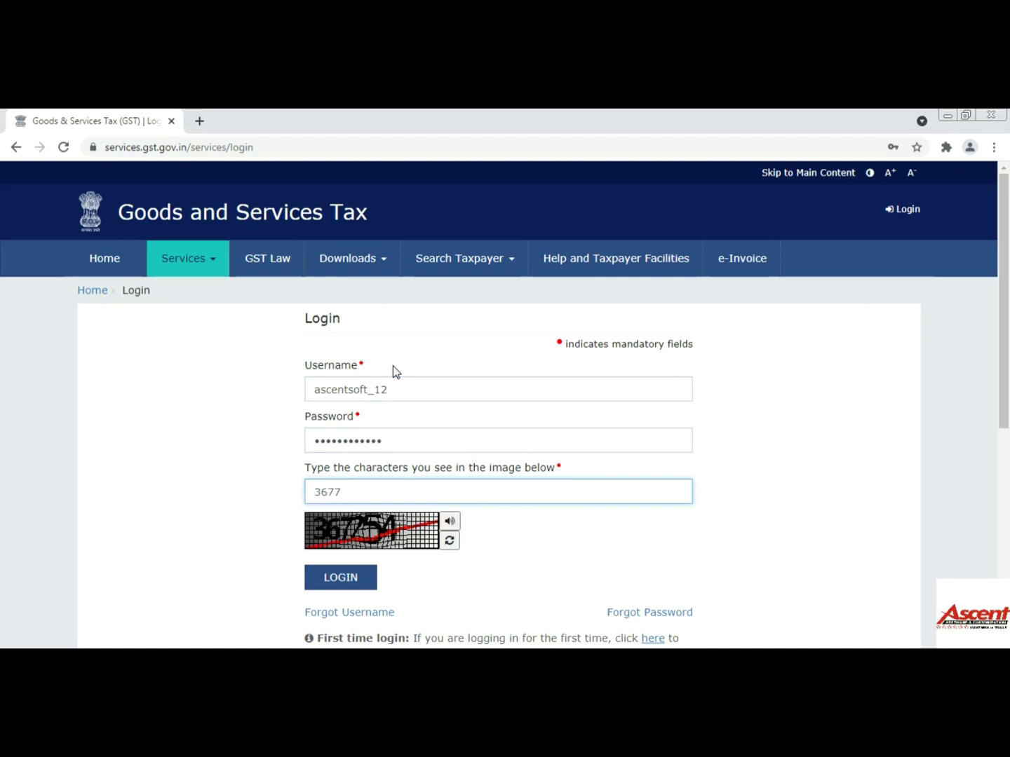
{"action": "key", "text": "BackSpace"}
{"action": "type", "text": "254"}
{"action": "left_click", "coordinate": [356, 583]}
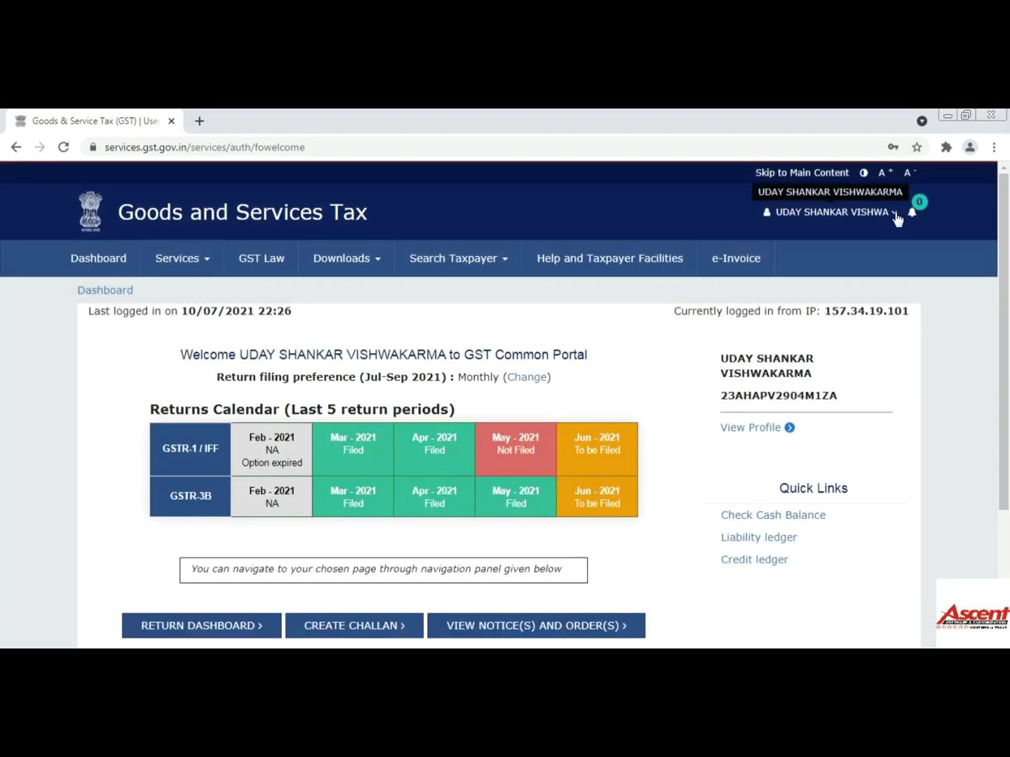
Open My Profile > Manage API Access and keep API requests enabled for 30 days
{"action": "left_click", "coordinate": [897, 220]}
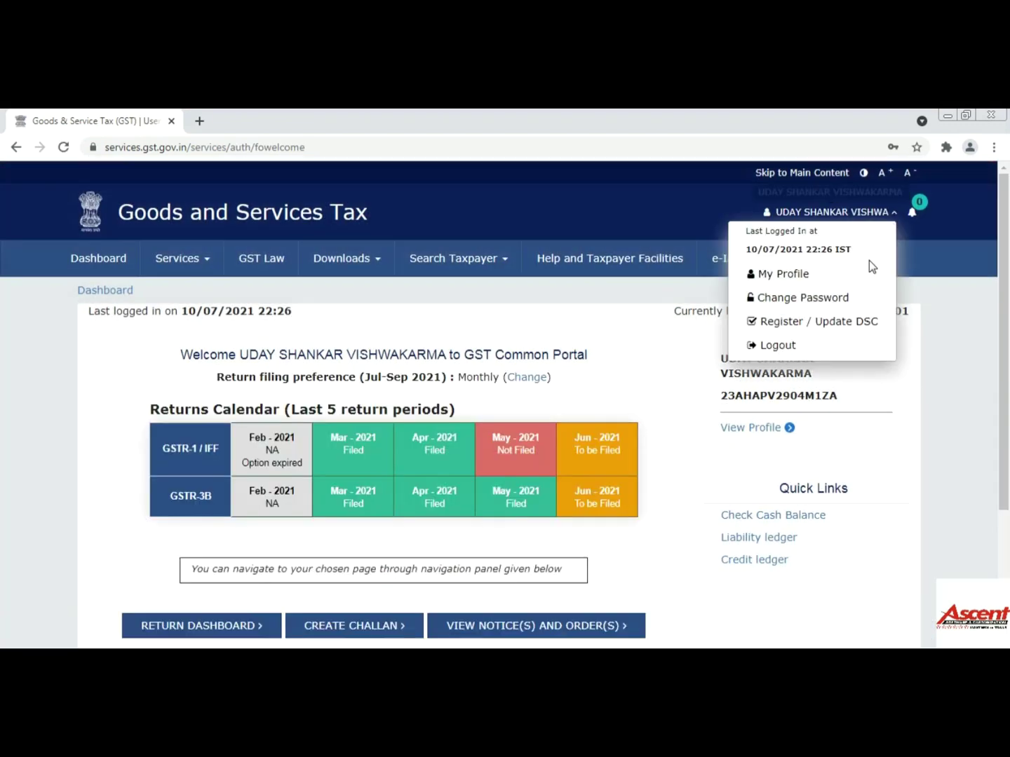
{"action": "left_click", "coordinate": [787, 276]}
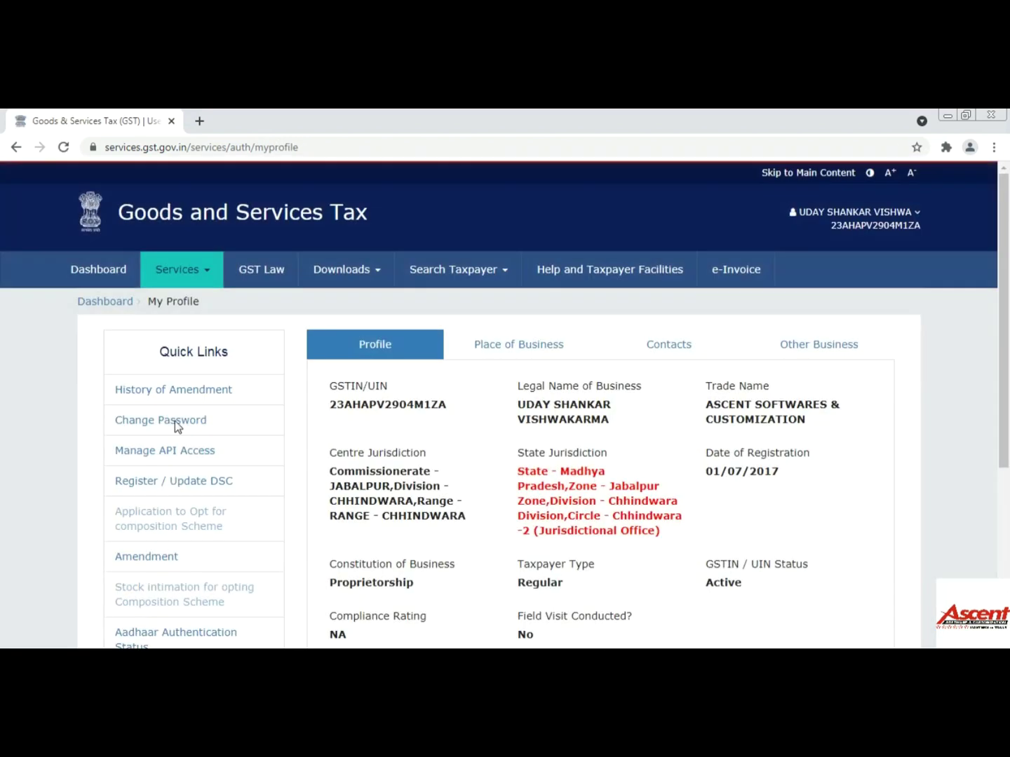
{"action": "left_click", "coordinate": [154, 453]}
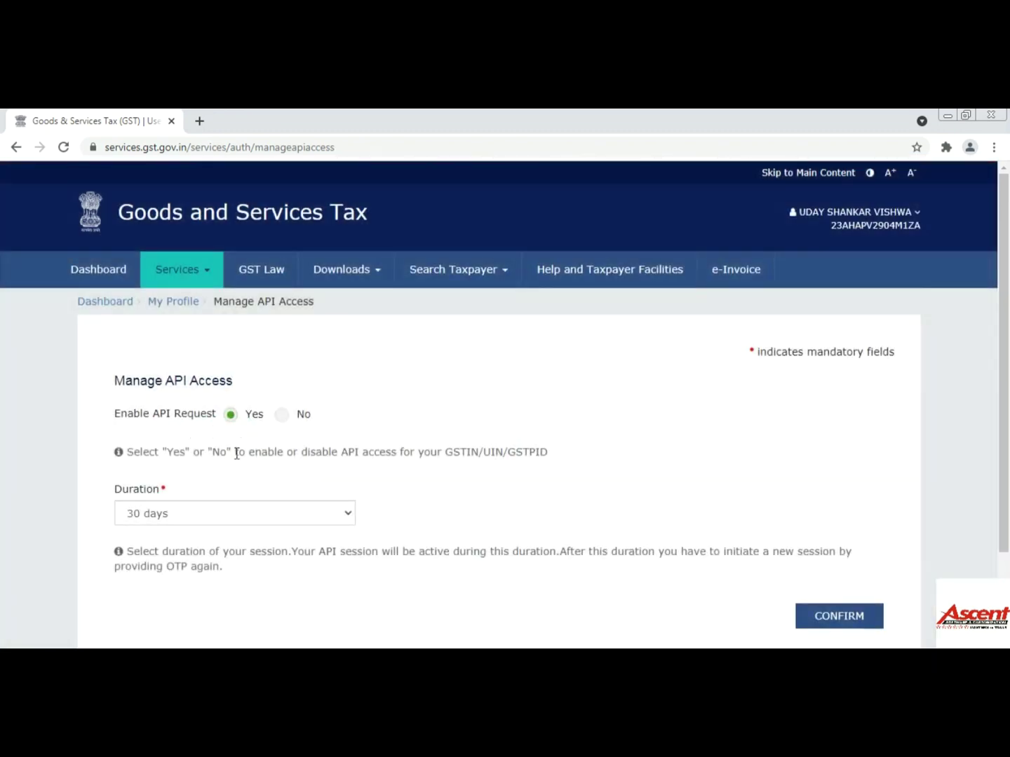
{"action": "left_click", "coordinate": [181, 516]}
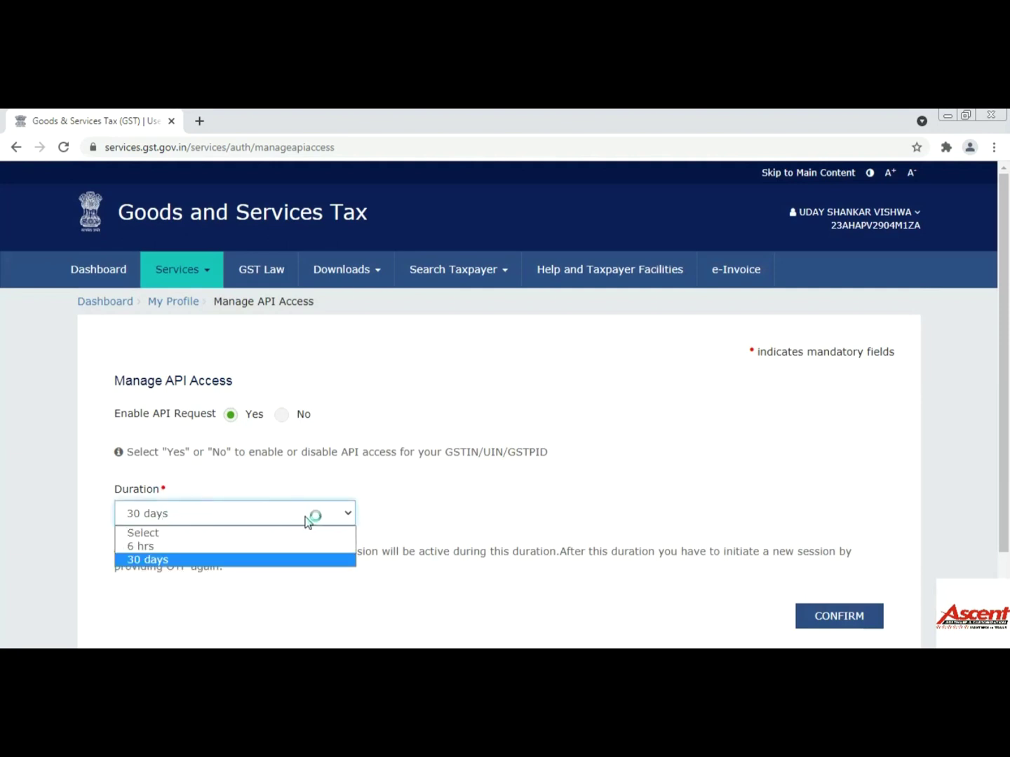
{"action": "left_click", "coordinate": [262, 561]}
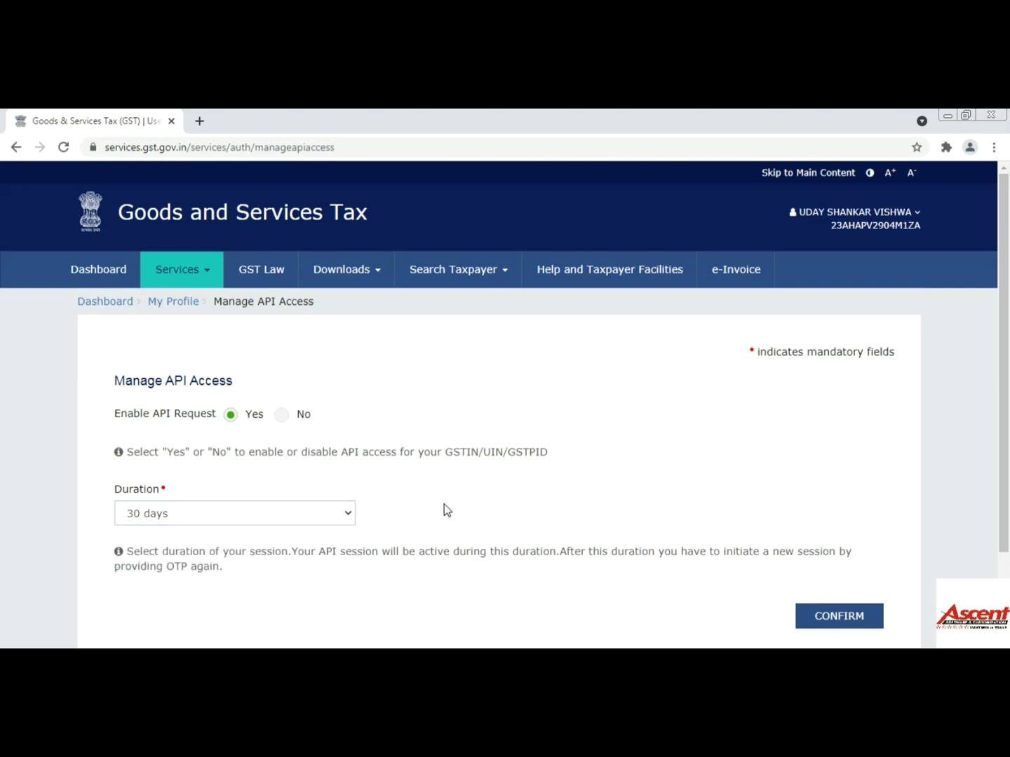
{"action": "scroll", "coordinate": [444, 504], "scroll_direction": "down", "scroll_amount": 2}
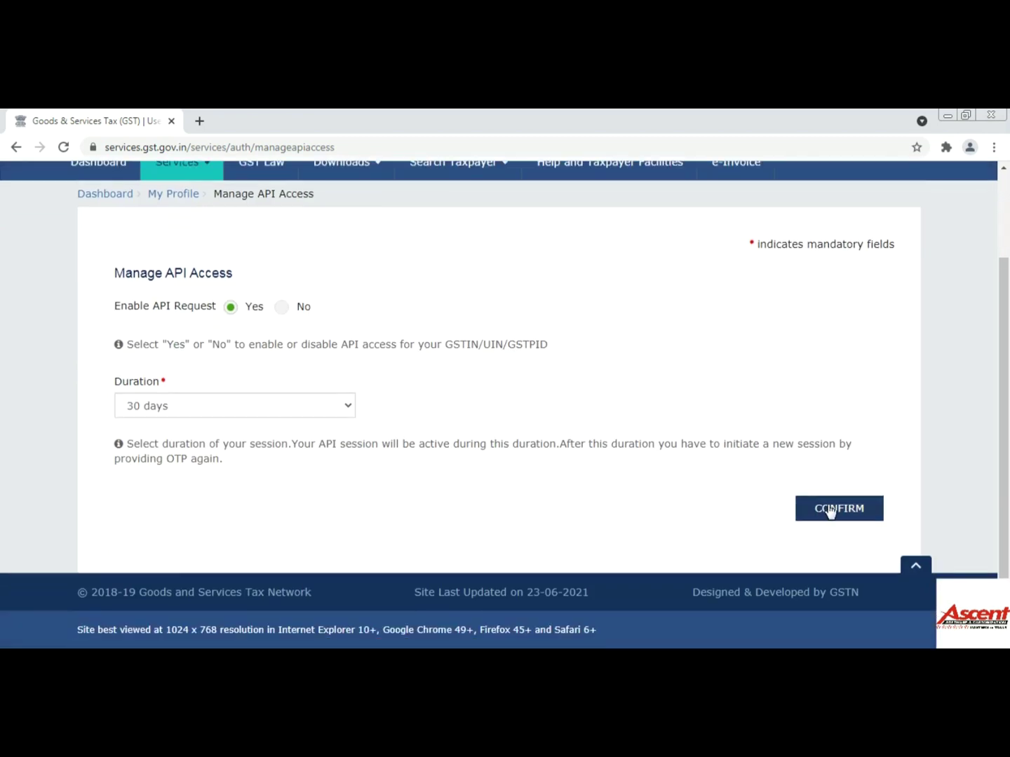
{"action": "scroll", "coordinate": [757, 461], "scroll_direction": "up", "scroll_amount": 2}
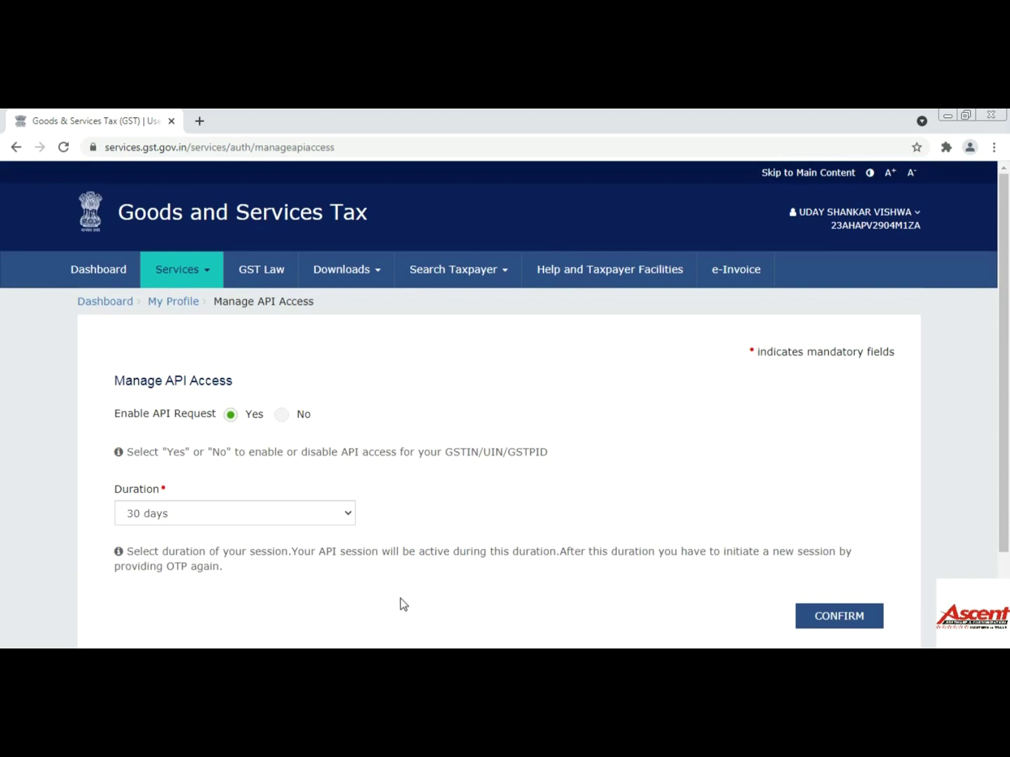
Tick the acknowledgement at the bottom of the May GSTR-1 page, then submit and proceed
{"action": "key", "text": "alt+Tab"}
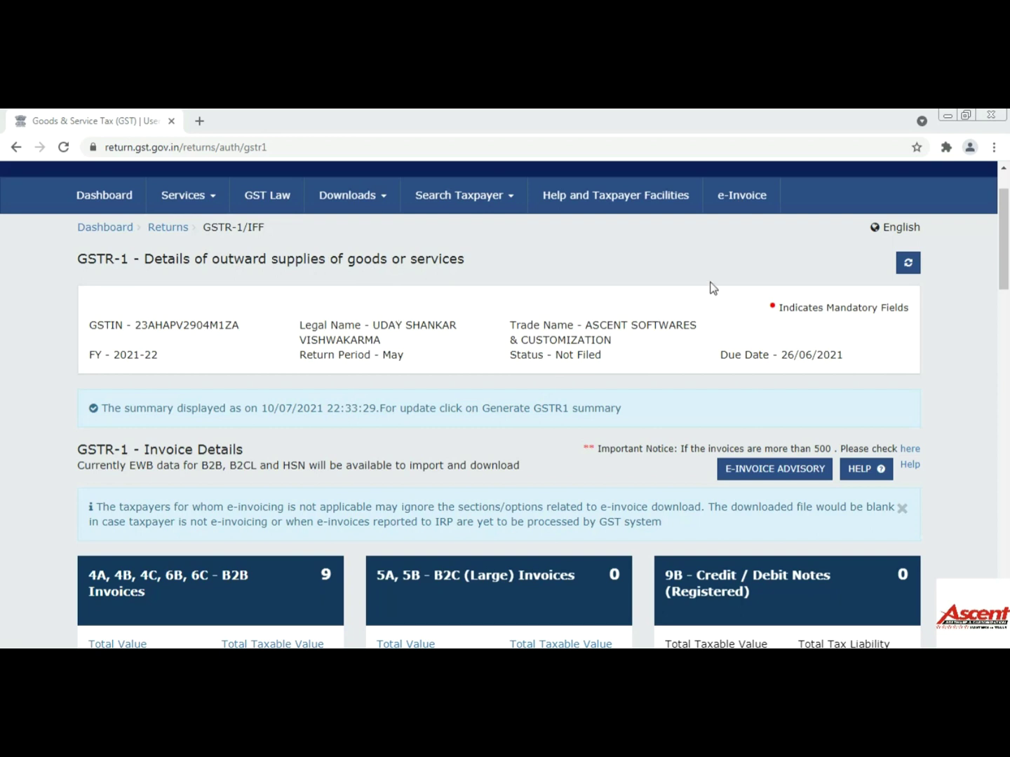
{"action": "scroll", "coordinate": [714, 284], "scroll_direction": "down", "scroll_amount": 3}
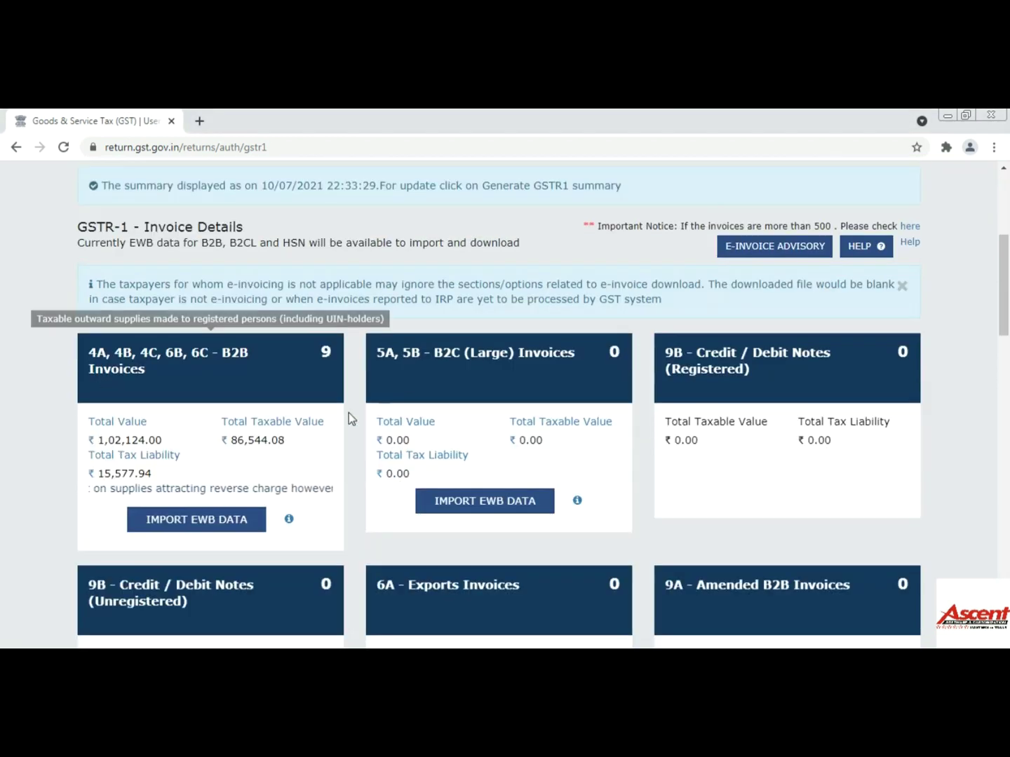
{"action": "scroll", "coordinate": [348, 413], "scroll_direction": "down", "scroll_amount": 2}
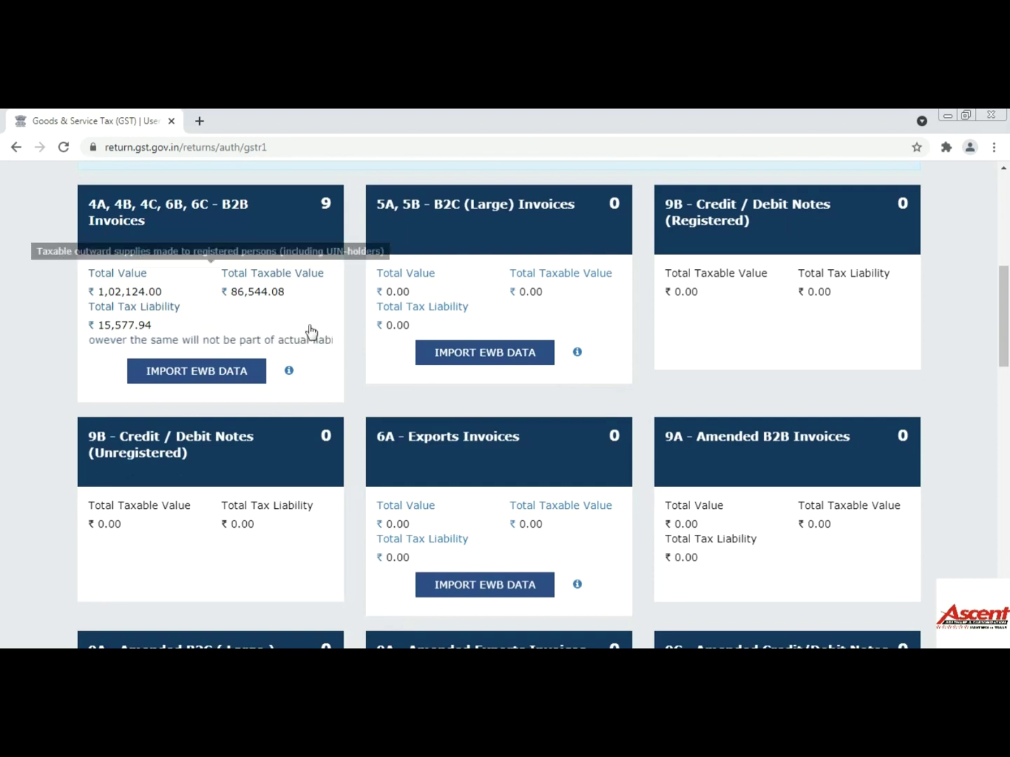
{"action": "scroll", "coordinate": [451, 361], "scroll_direction": "down", "scroll_amount": 3}
{"action": "scroll", "coordinate": [458, 322], "scroll_direction": "down", "scroll_amount": 2}
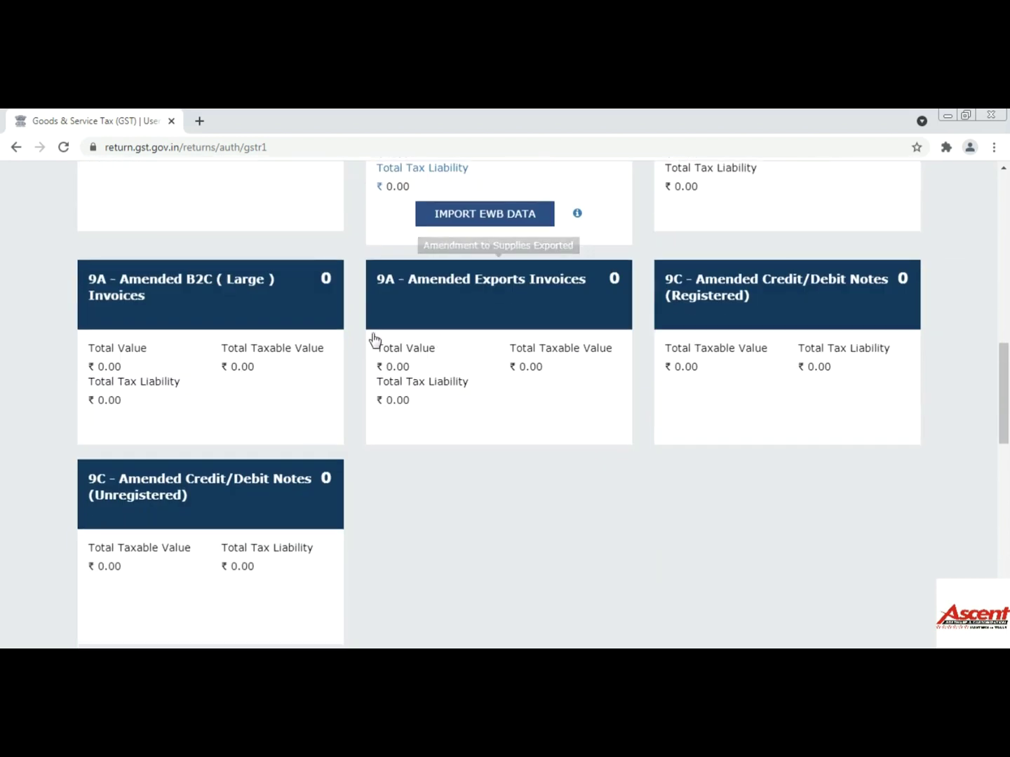
{"action": "scroll", "coordinate": [376, 340], "scroll_direction": "down", "scroll_amount": 9}
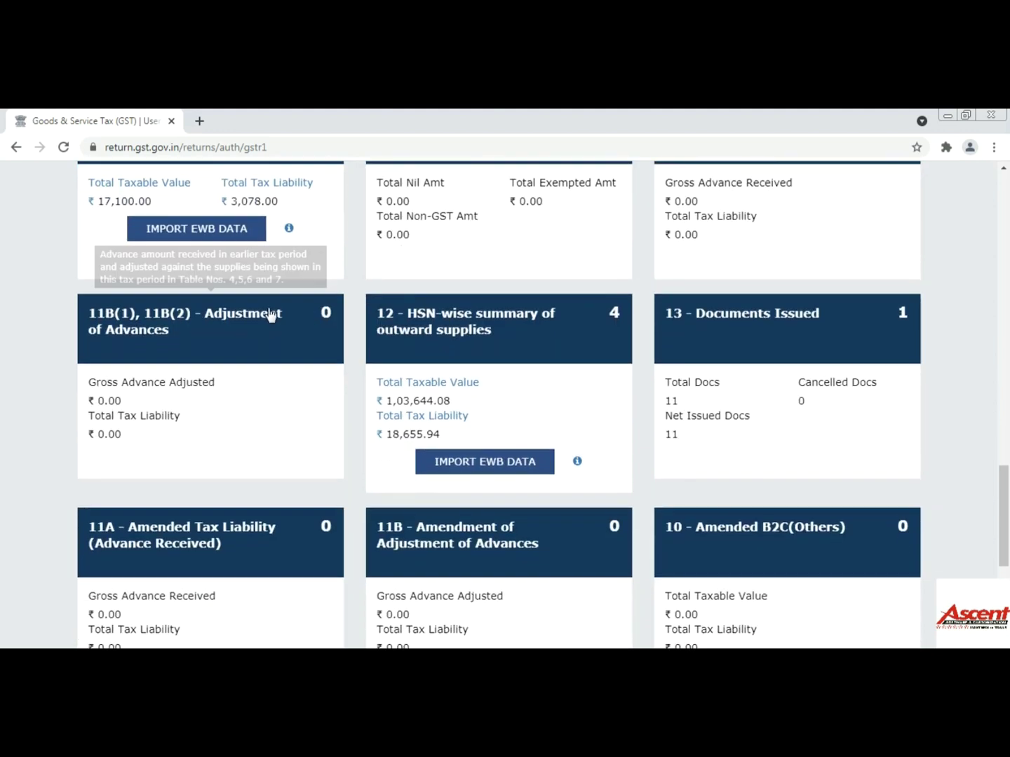
{"action": "scroll", "coordinate": [399, 336], "scroll_direction": "down", "scroll_amount": 5}
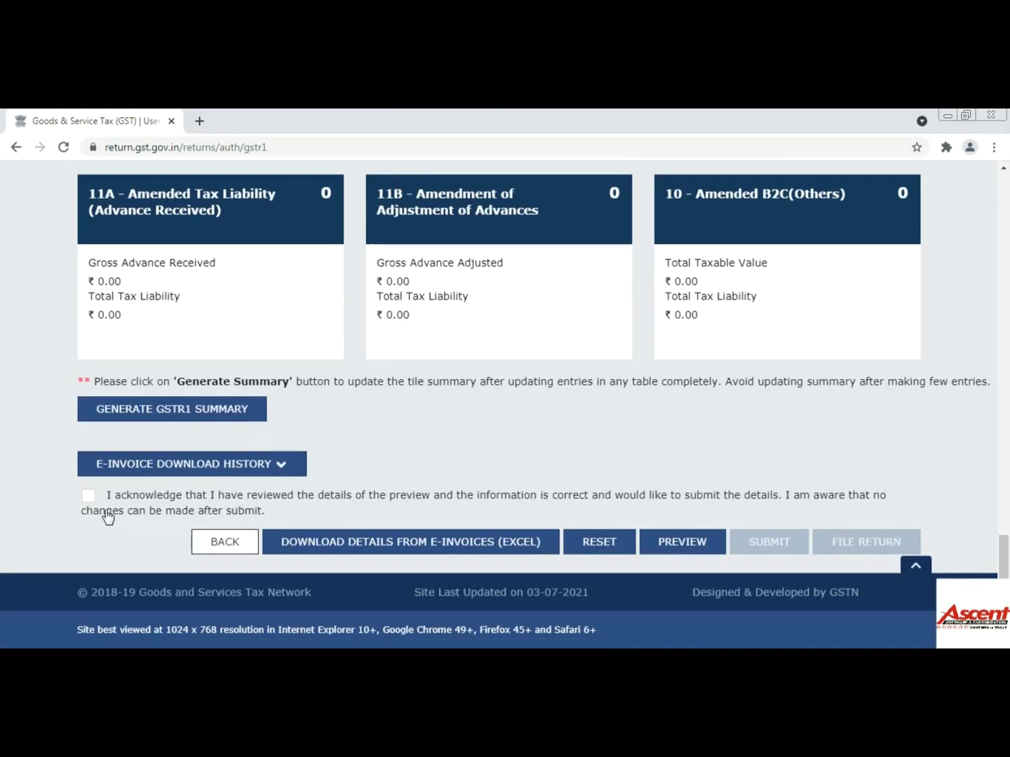
{"action": "left_click", "coordinate": [89, 497]}
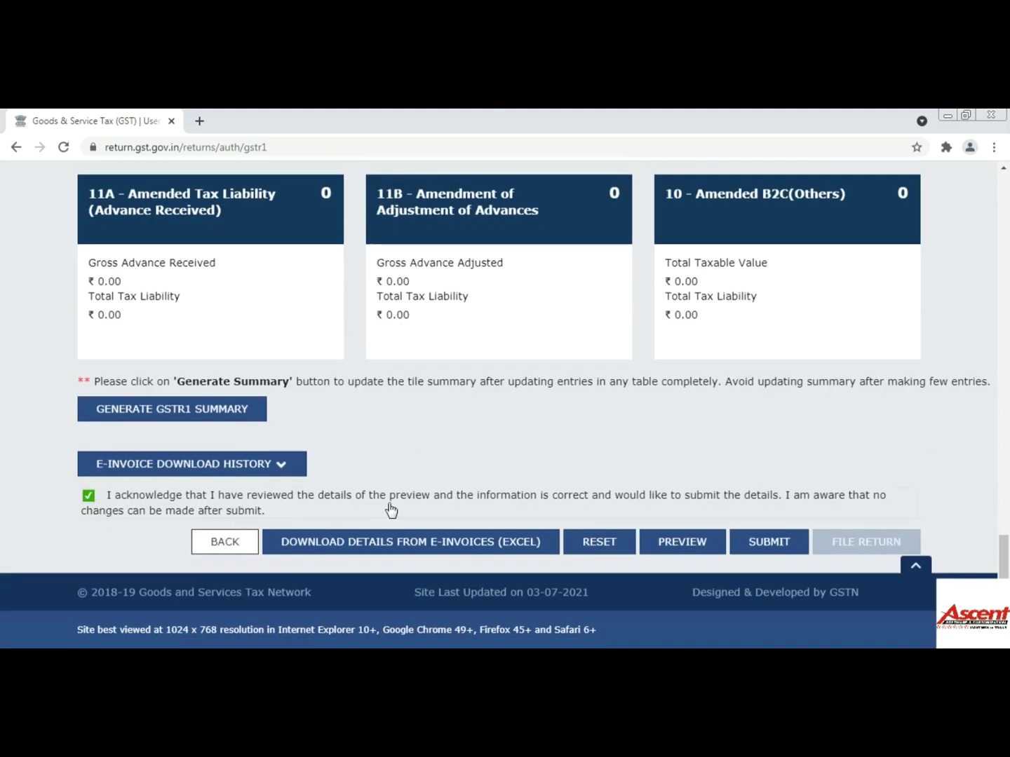
{"action": "left_click", "coordinate": [780, 552]}
{"action": "left_click", "coordinate": [534, 379]}
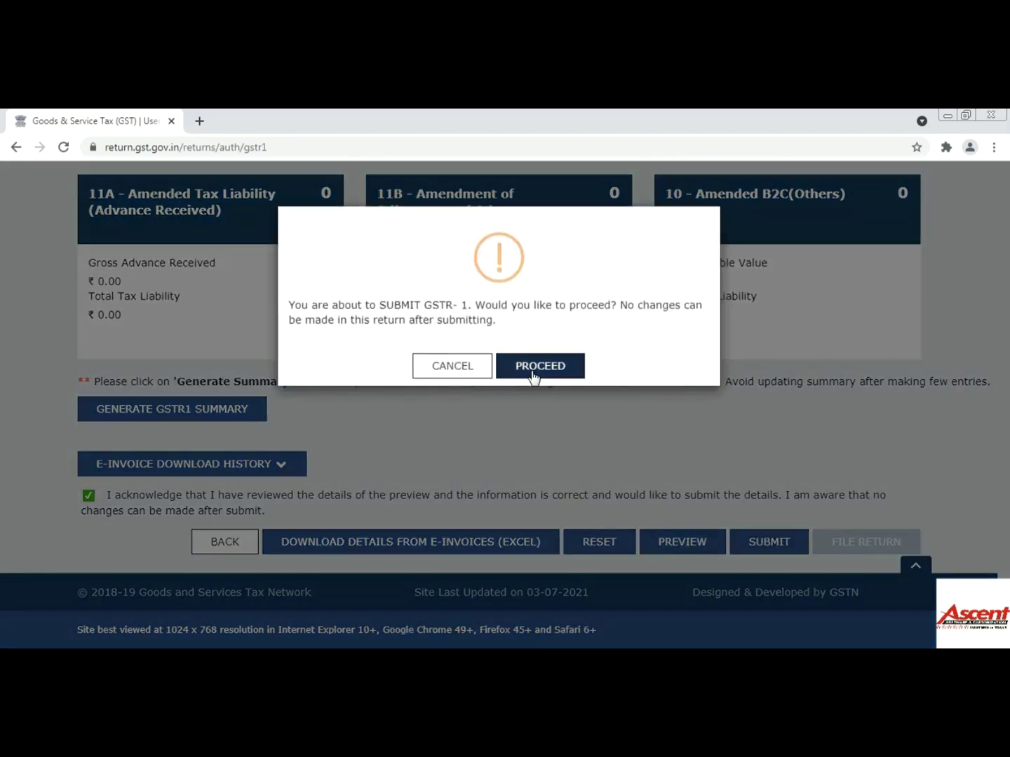
Tick the May GSTR-1 filing declaration and choose the authorised signatory from the dropdown
{"action": "scroll", "coordinate": [594, 467], "scroll_direction": "down", "scroll_amount": 10}
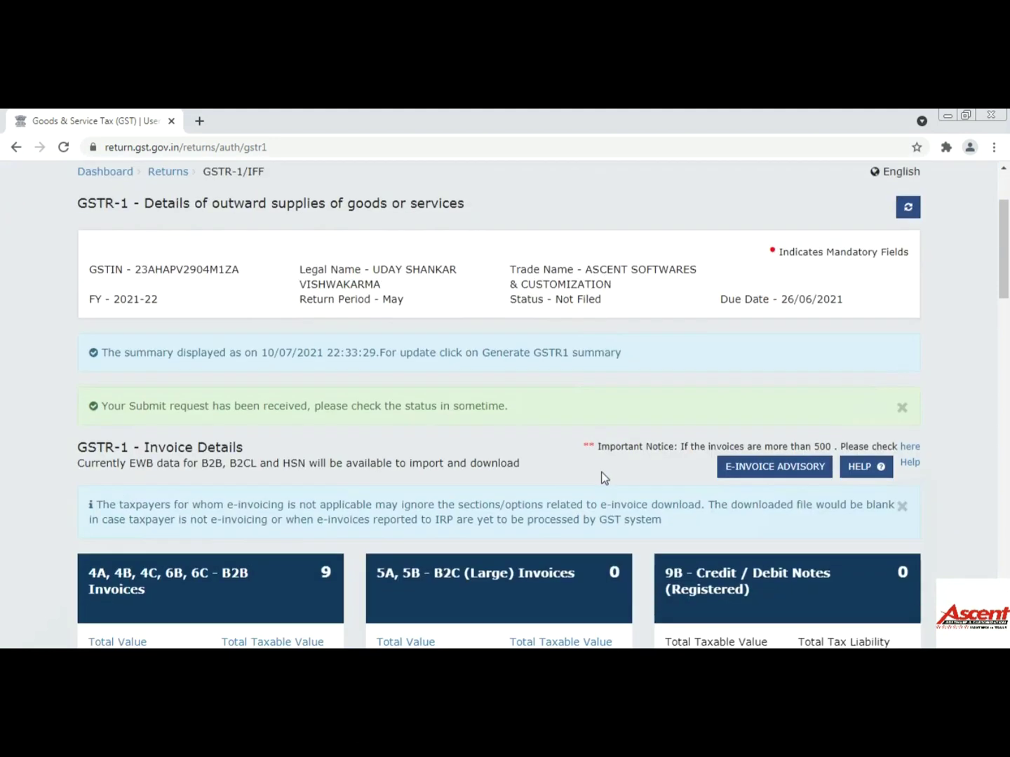
{"action": "scroll", "coordinate": [614, 482], "scroll_direction": "down", "scroll_amount": 15}
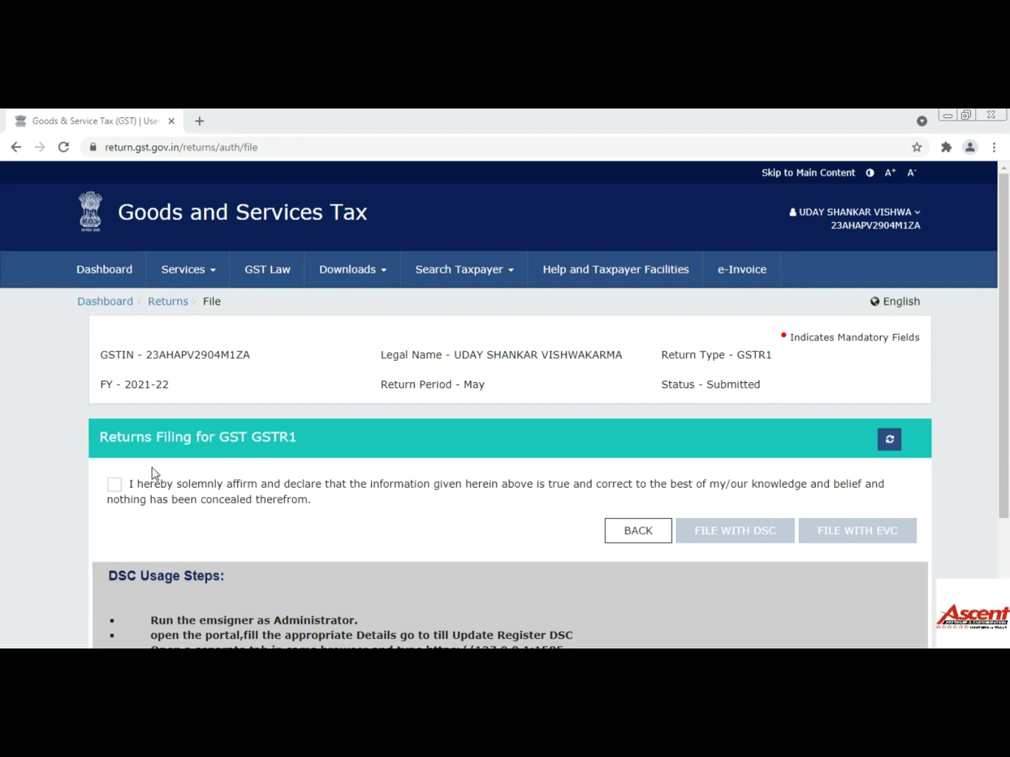
{"action": "left_click", "coordinate": [115, 485]}
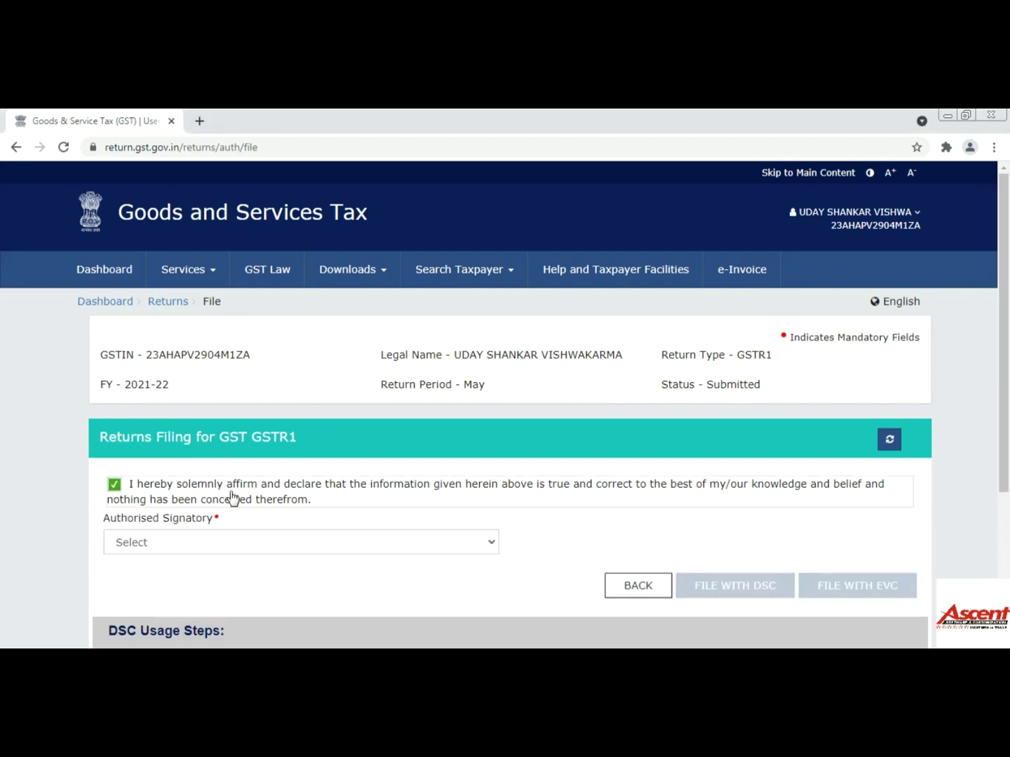
{"action": "left_click", "coordinate": [418, 544]}
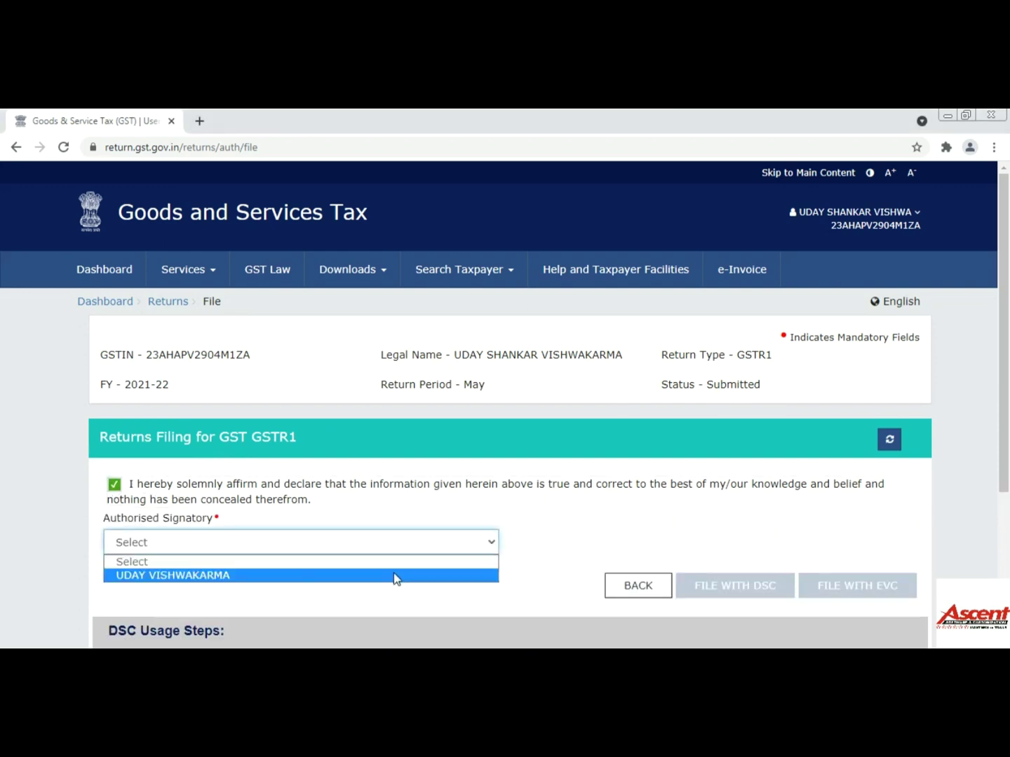
{"action": "left_click", "coordinate": [394, 576]}
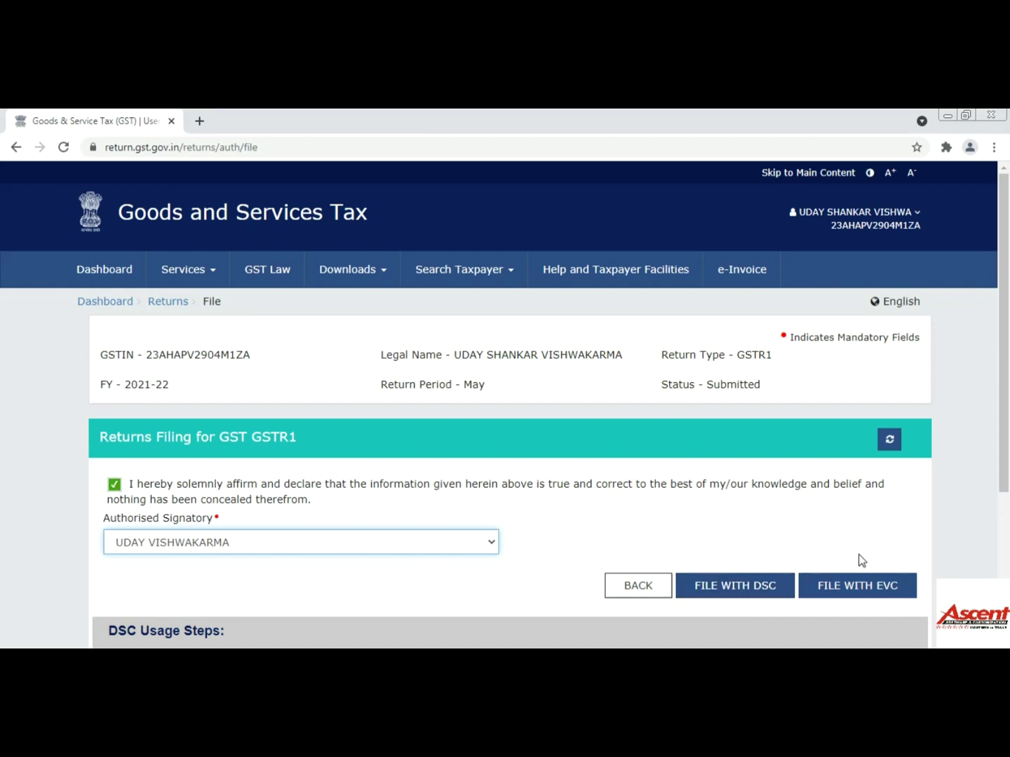
{"action": "scroll", "coordinate": [874, 556], "scroll_direction": "down", "scroll_amount": 2}
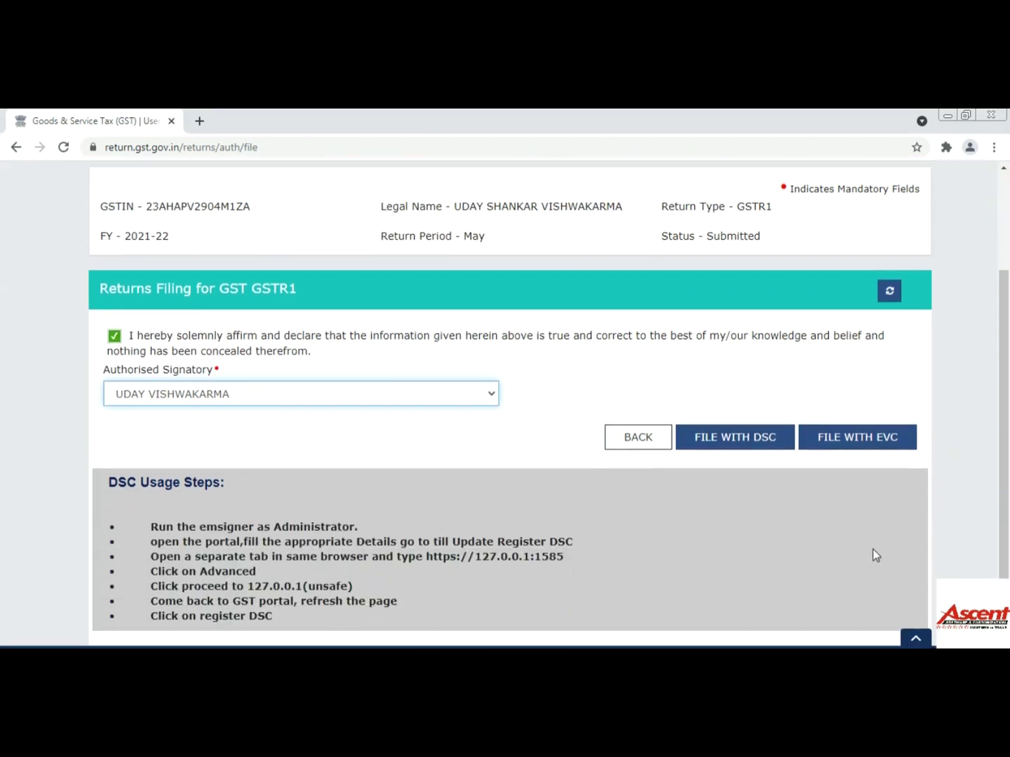
File the May GSTR-1 with EVC by entering and verifying the one-time password
{"action": "left_click", "coordinate": [862, 447]}
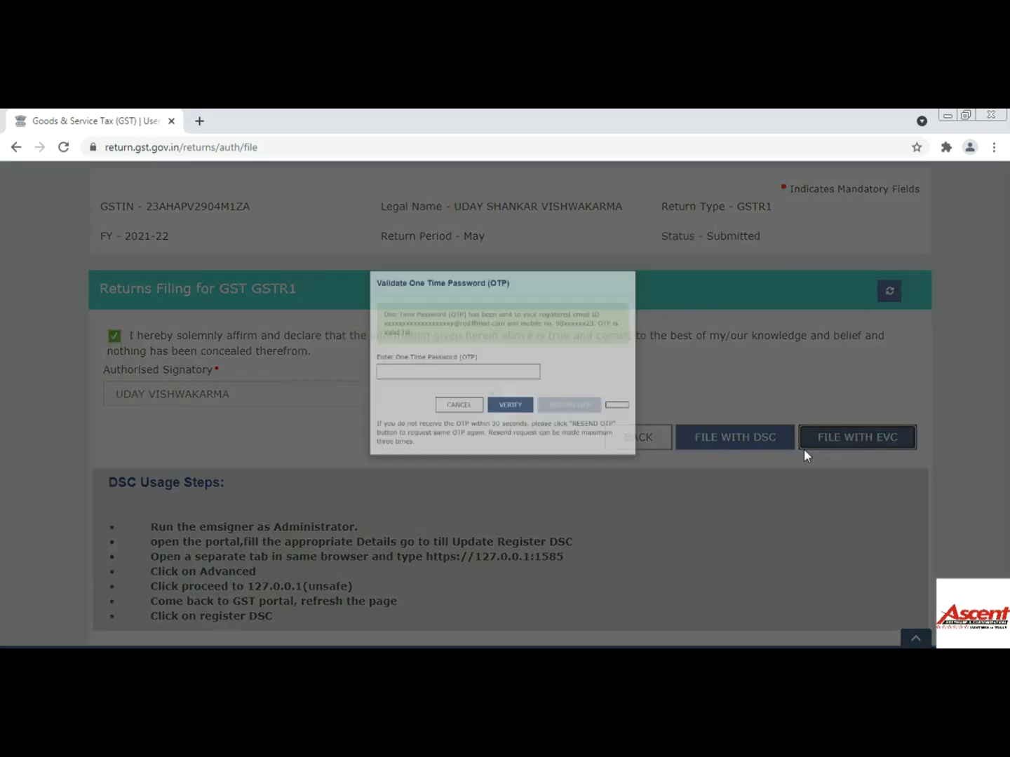
{"action": "left_click", "coordinate": [436, 384]}
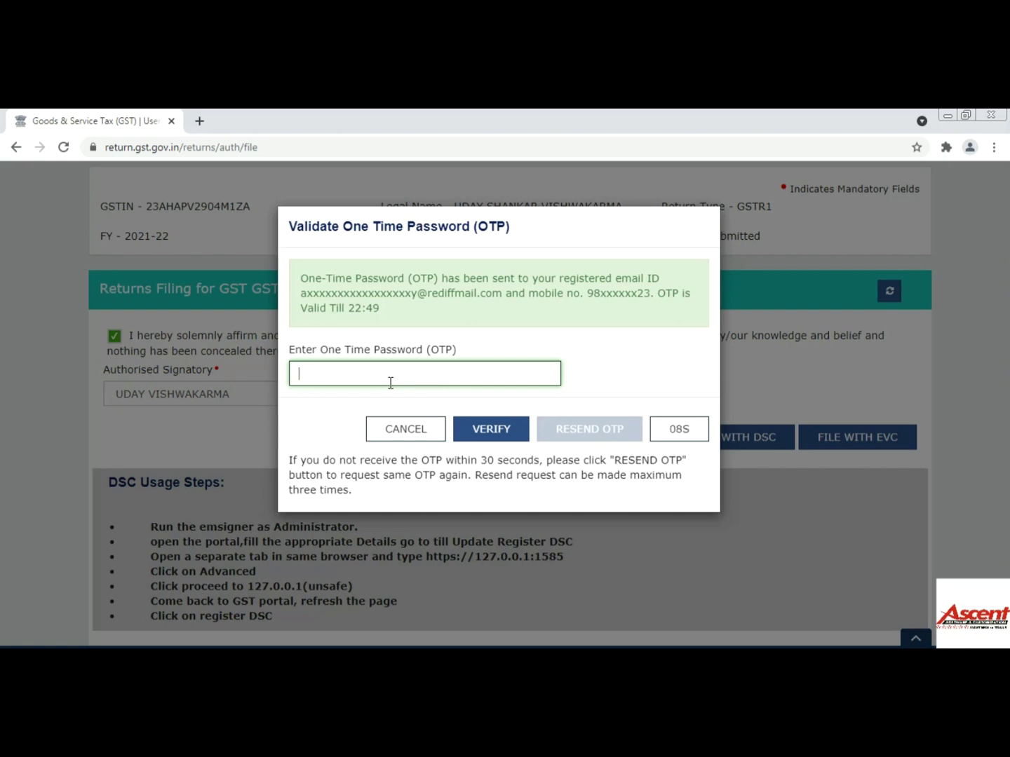
{"action": "type", "text": "123456"}
{"action": "left_click", "coordinate": [509, 429]}
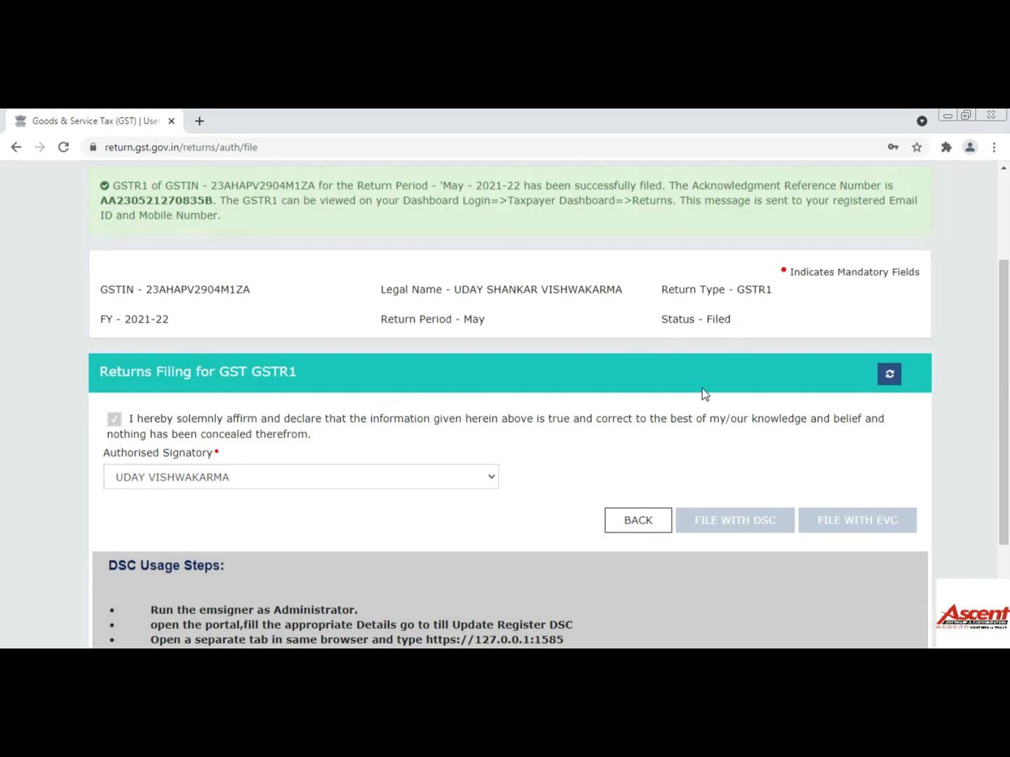
{"action": "scroll", "coordinate": [699, 401], "scroll_direction": "up", "scroll_amount": 3}
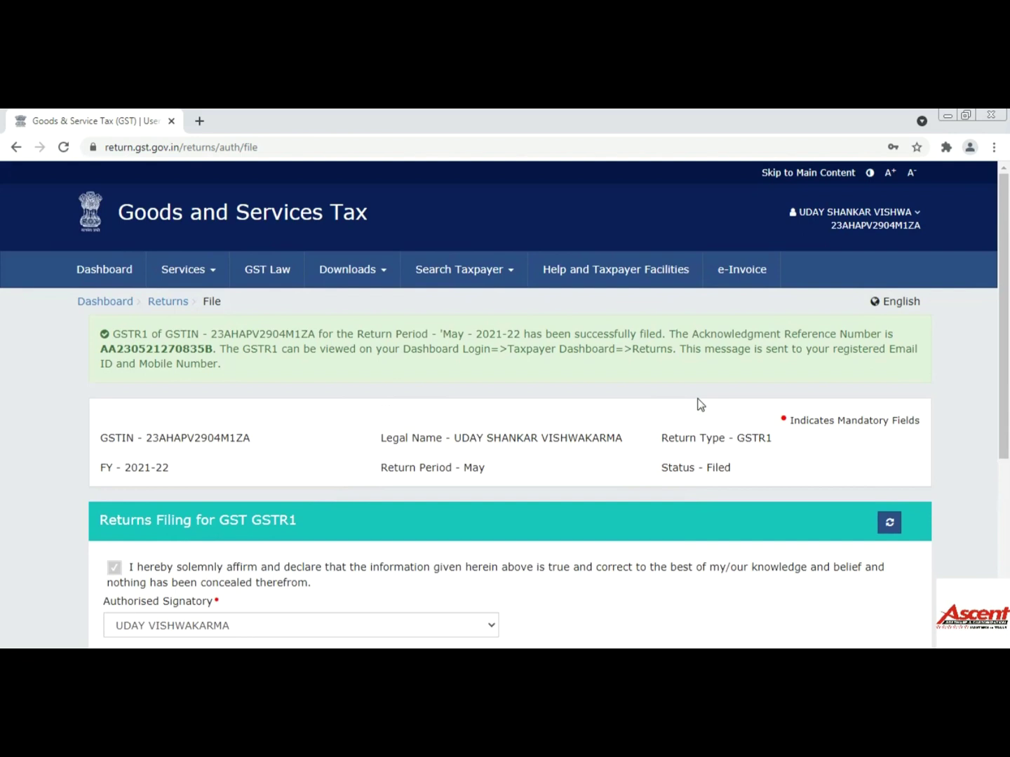
{"action": "scroll", "coordinate": [700, 405], "scroll_direction": "down", "scroll_amount": 3}
{"action": "scroll", "coordinate": [701, 408], "scroll_direction": "up", "scroll_amount": 3}
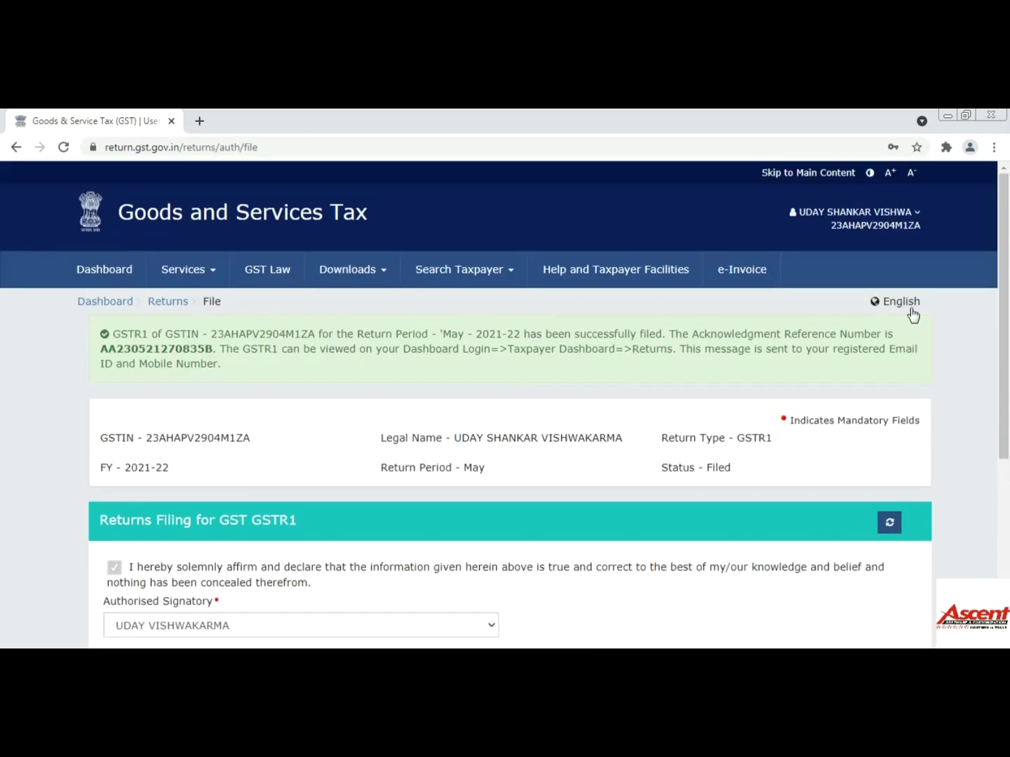